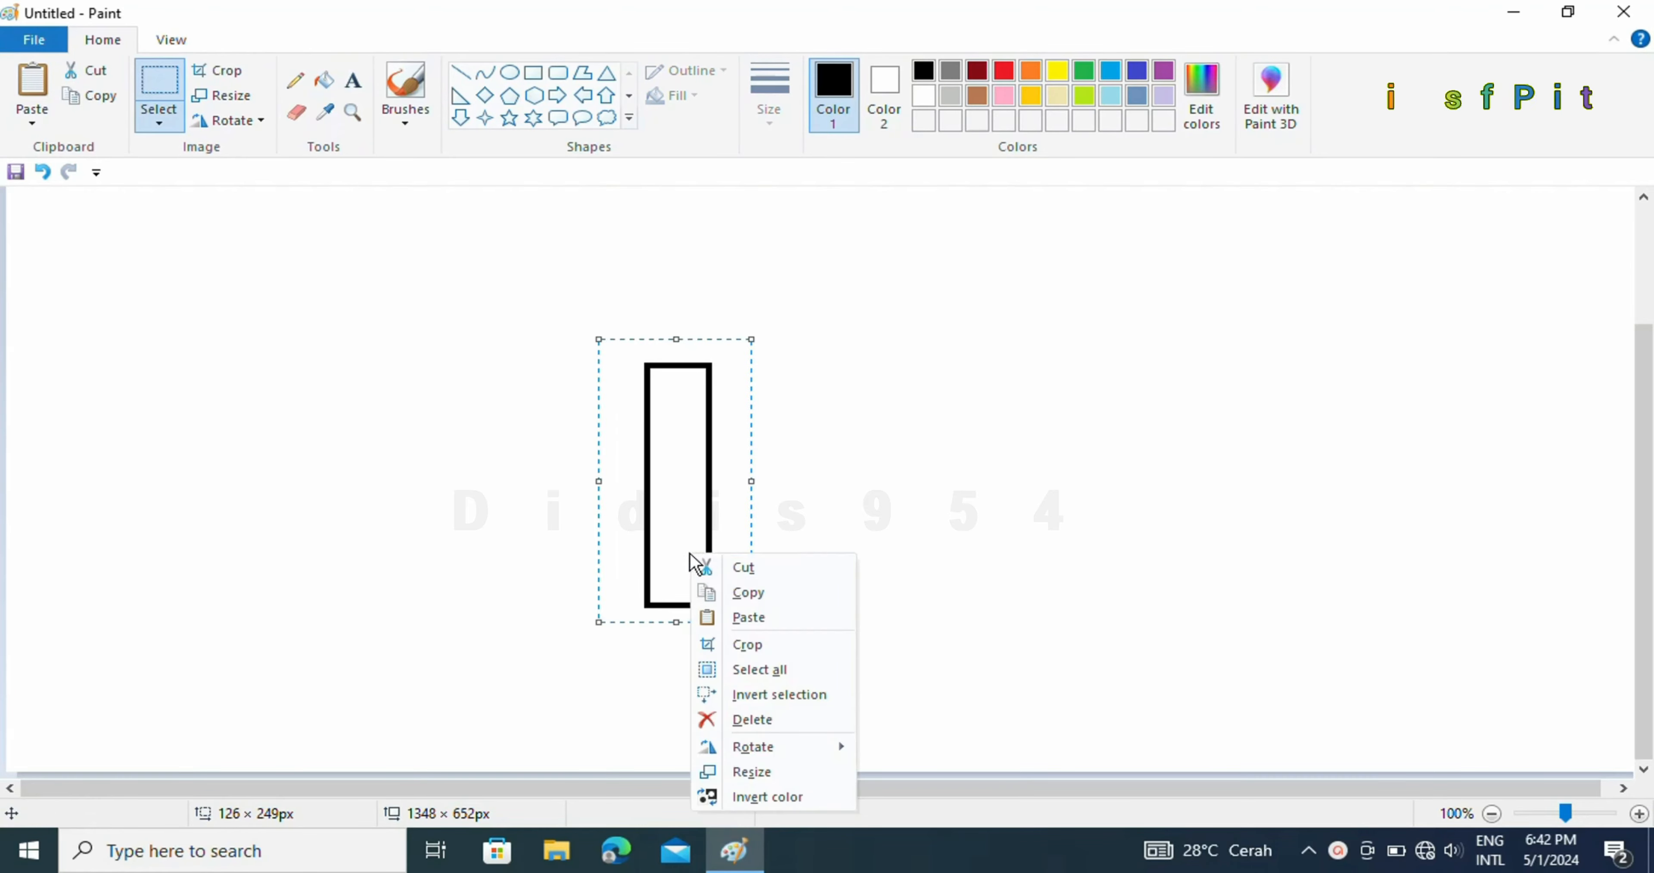
# - Copy the tall rectangle and place the duplicate beside it as a second, parallel bar
pyautogui.click(738, 591)
pyautogui.rightClick(539, 513)
pyautogui.click(594, 573)
pyautogui.moveTo(83, 336); pyautogui.dragTo(844, 482)
pyautogui.click(538, 379)
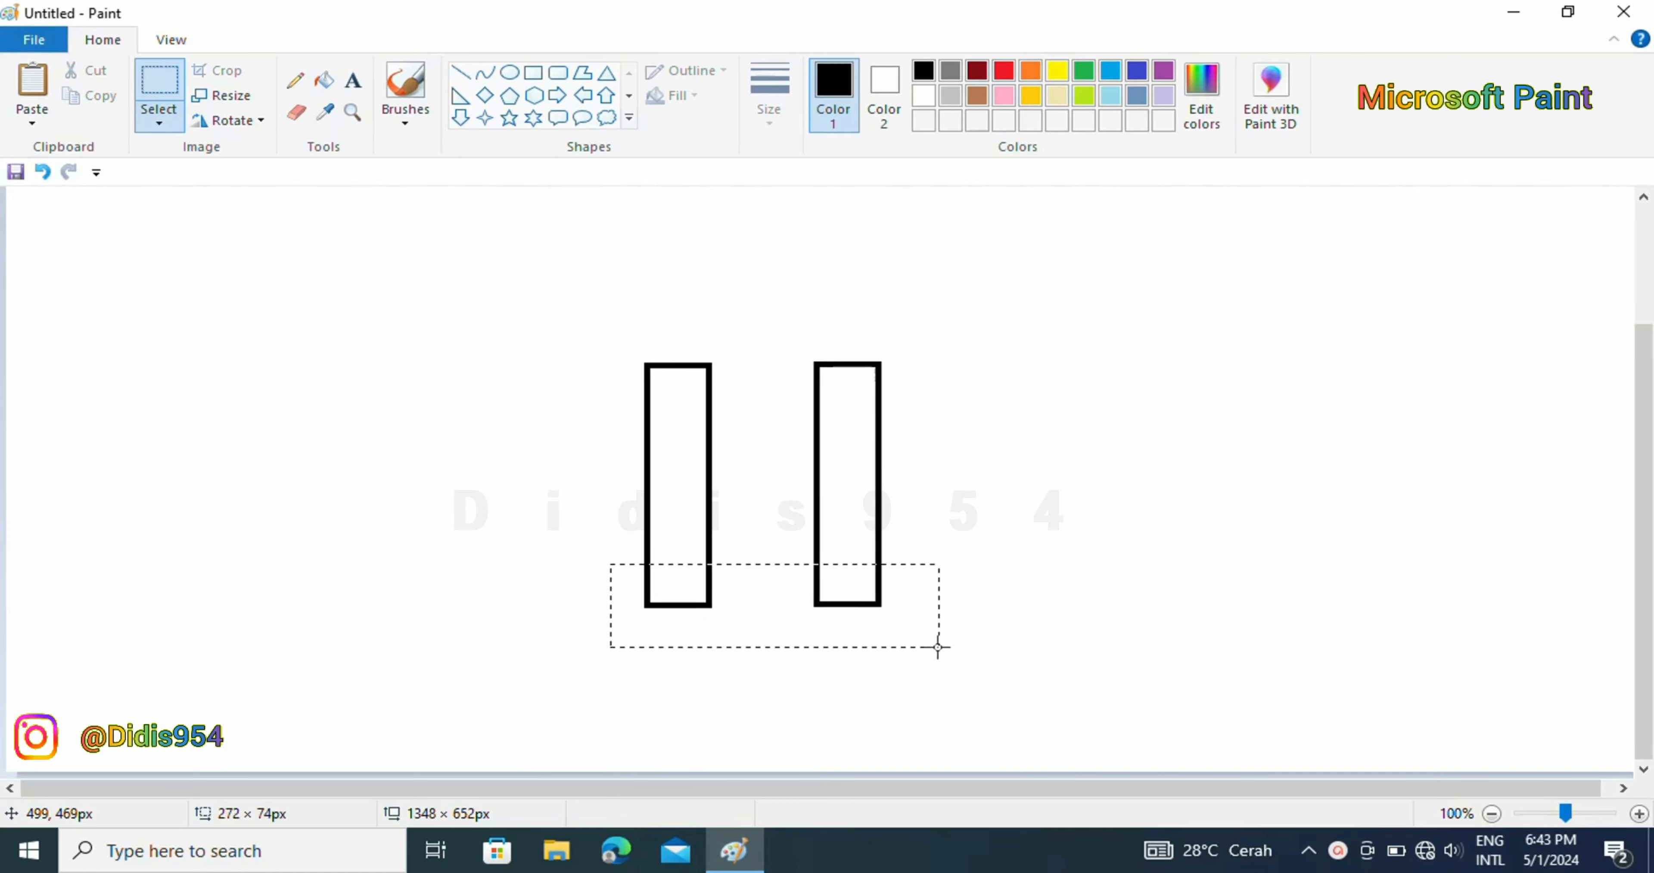
# - Cut off the lower ends of both bars as one selection and move them slightly downward
pyautogui.moveTo(938, 647); pyautogui.dragTo(924, 655)
pyautogui.moveTo(794, 601); pyautogui.dragTo(795, 653)
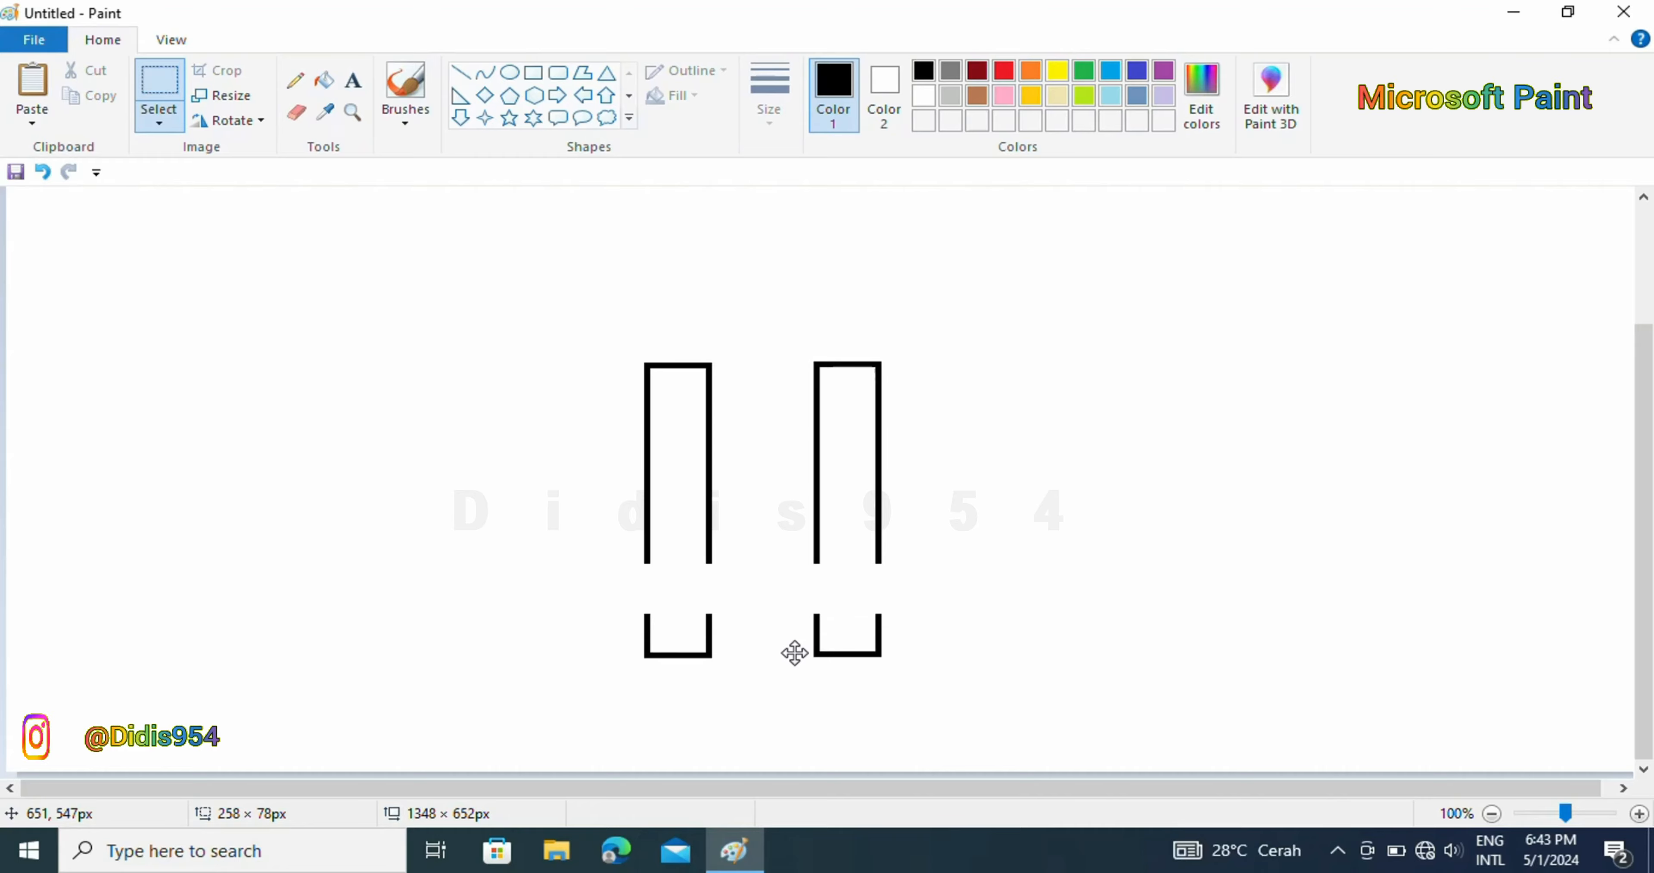
pyautogui.click(572, 559)
# - Delete the detached lower end piece of the left bar
pyautogui.moveTo(636, 595); pyautogui.dragTo(723, 683)
pyautogui.rightClick(702, 640)
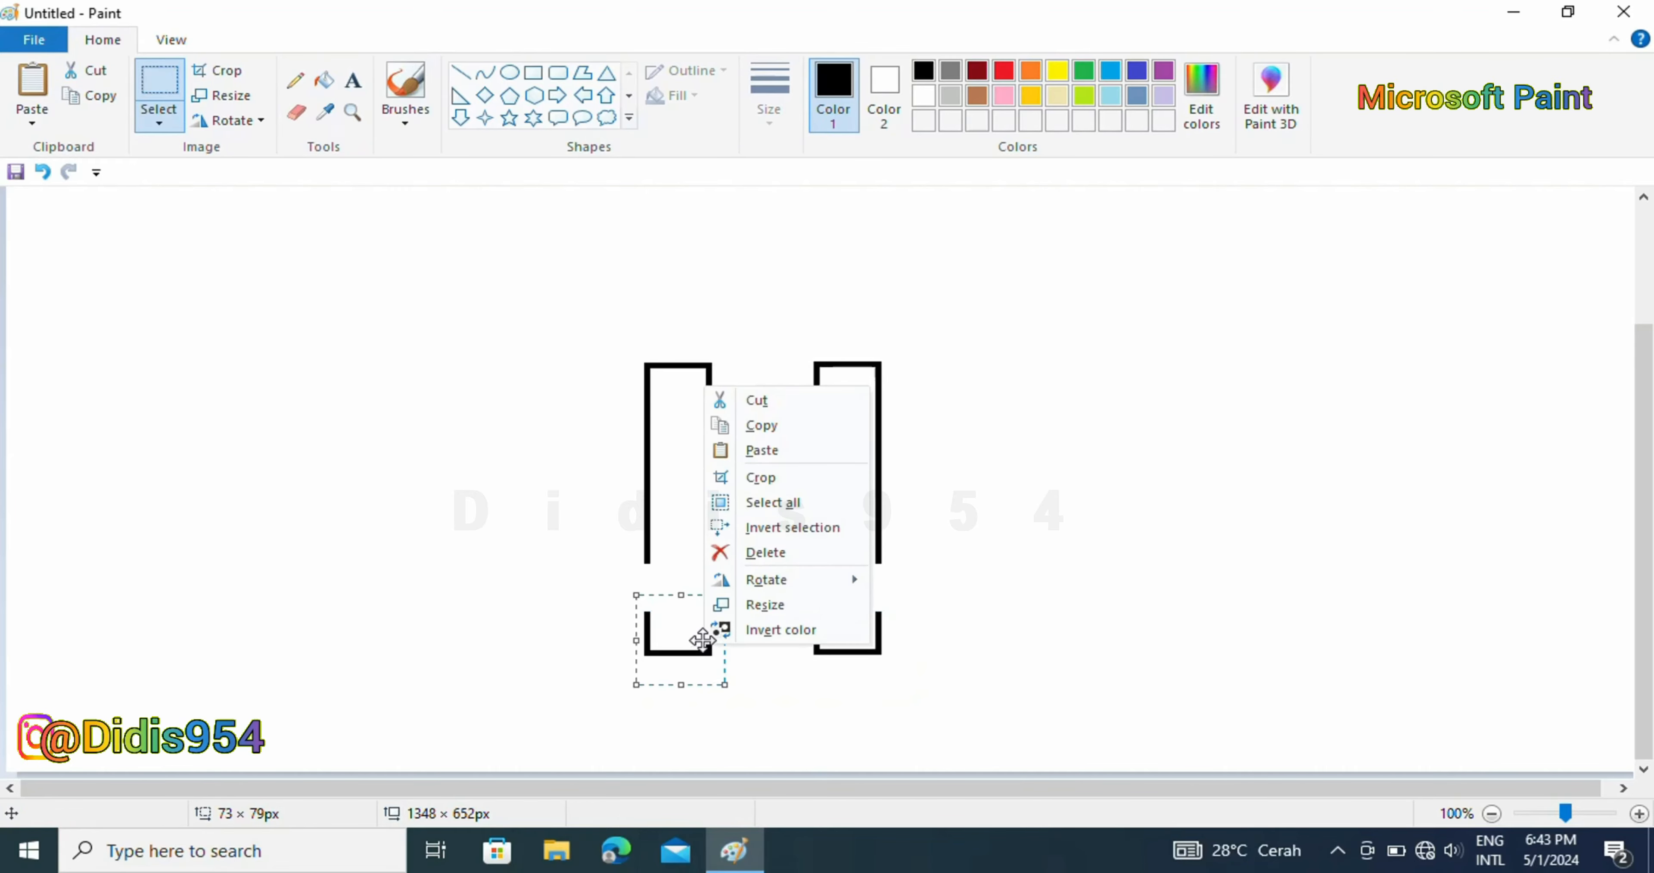
pyautogui.click(751, 553)
# - Draw a large ellipse at the left bar's lower end for the outer curve and a smaller one between the bars for the inner curve
pyautogui.click(509, 72)
pyautogui.moveTo(551, 499); pyautogui.dragTo(786, 680)
pyautogui.moveTo(662, 593); pyautogui.dragTo(758, 563)
pyautogui.moveTo(861, 565); pyautogui.dragTo(834, 577)
pyautogui.click(928, 562)
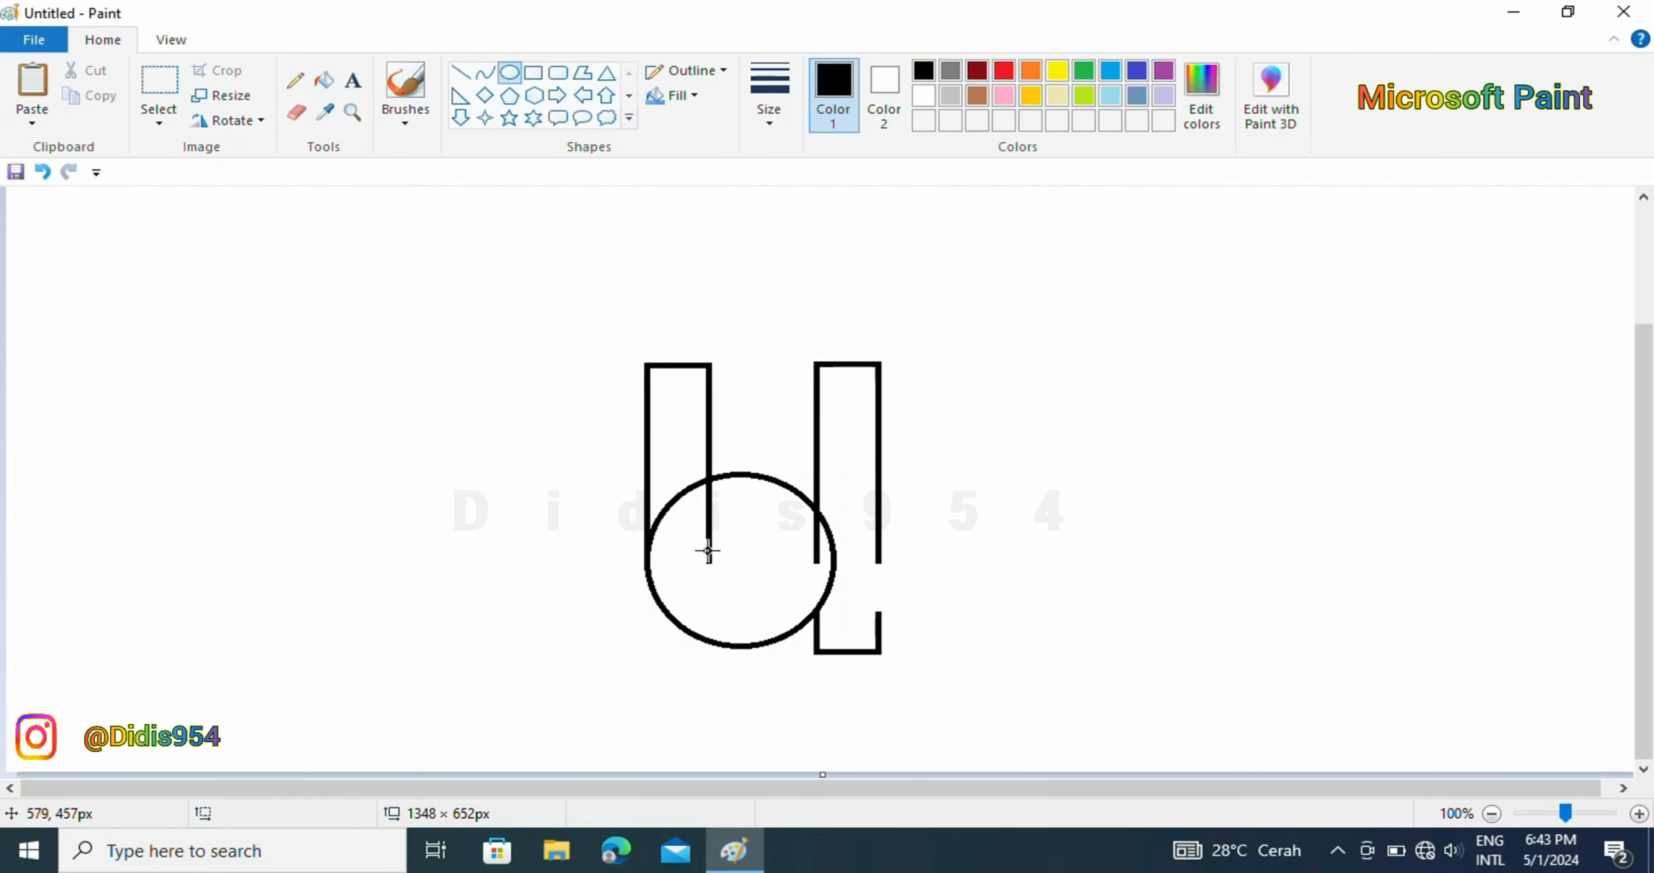
pyautogui.moveTo(708, 550)
pyautogui.mouseDown()
pyautogui.moveTo(824, 598)
pyautogui.moveTo(795, 620)
pyautogui.moveTo(754, 566)
pyautogui.moveTo(814, 565)
pyautogui.mouseUp()
pyautogui.click(955, 549)
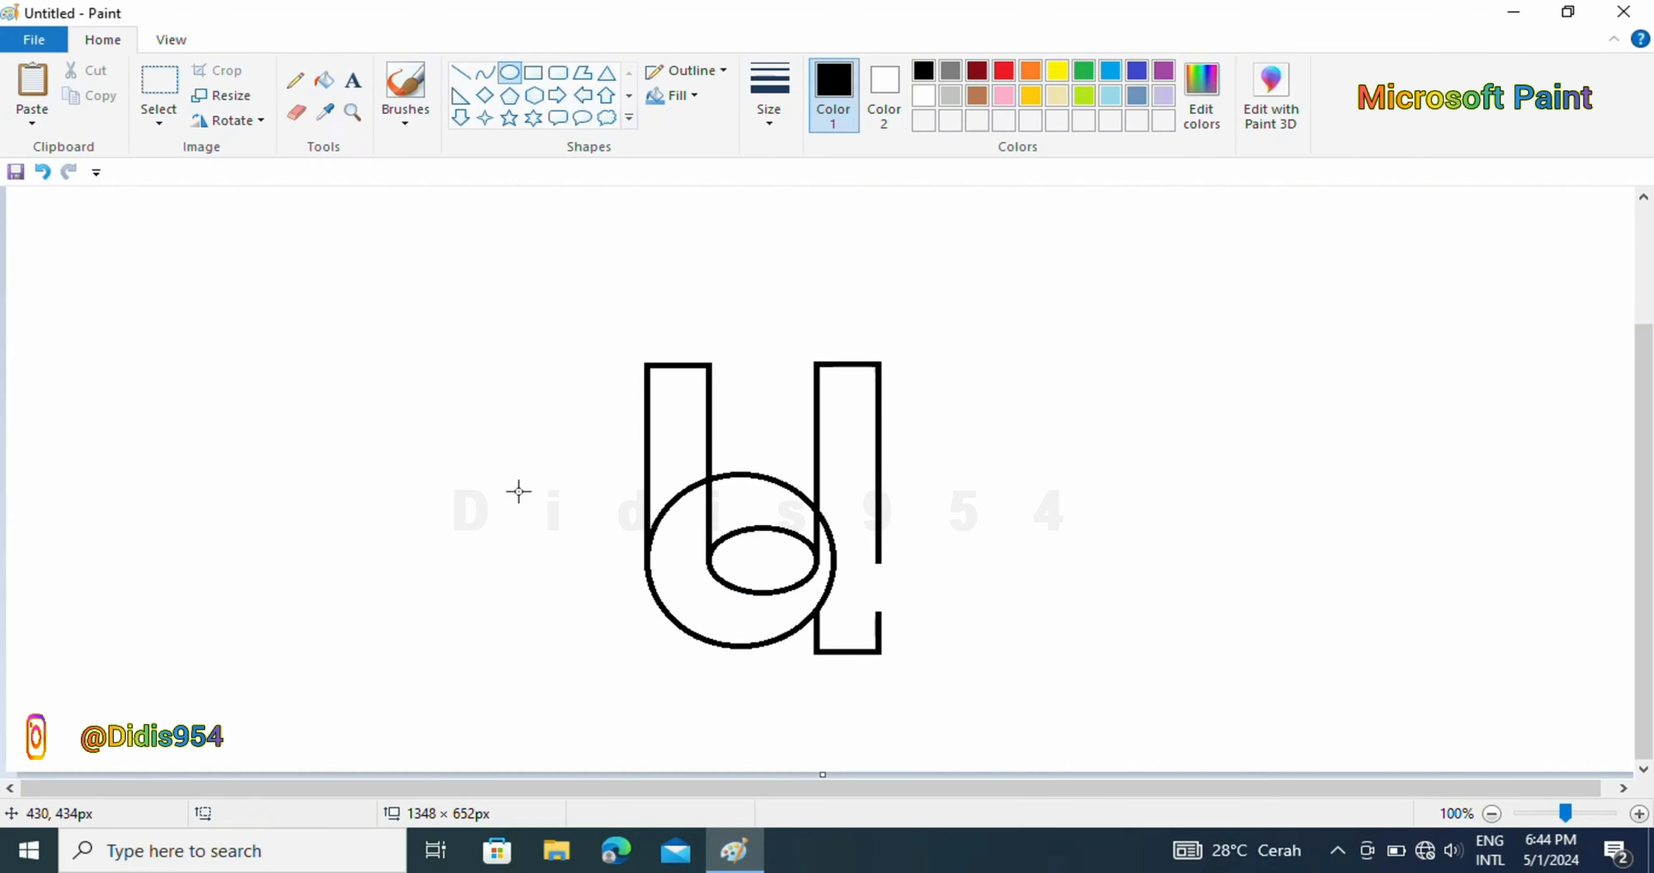
# - Replace the right bar's bottom edge with a horizontal line about 152 px long, aligned with the bottom of the large ellipse
pyautogui.click(460, 72)
pyautogui.moveTo(331, 532); pyautogui.dragTo(515, 532)
pyautogui.click(160, 83)
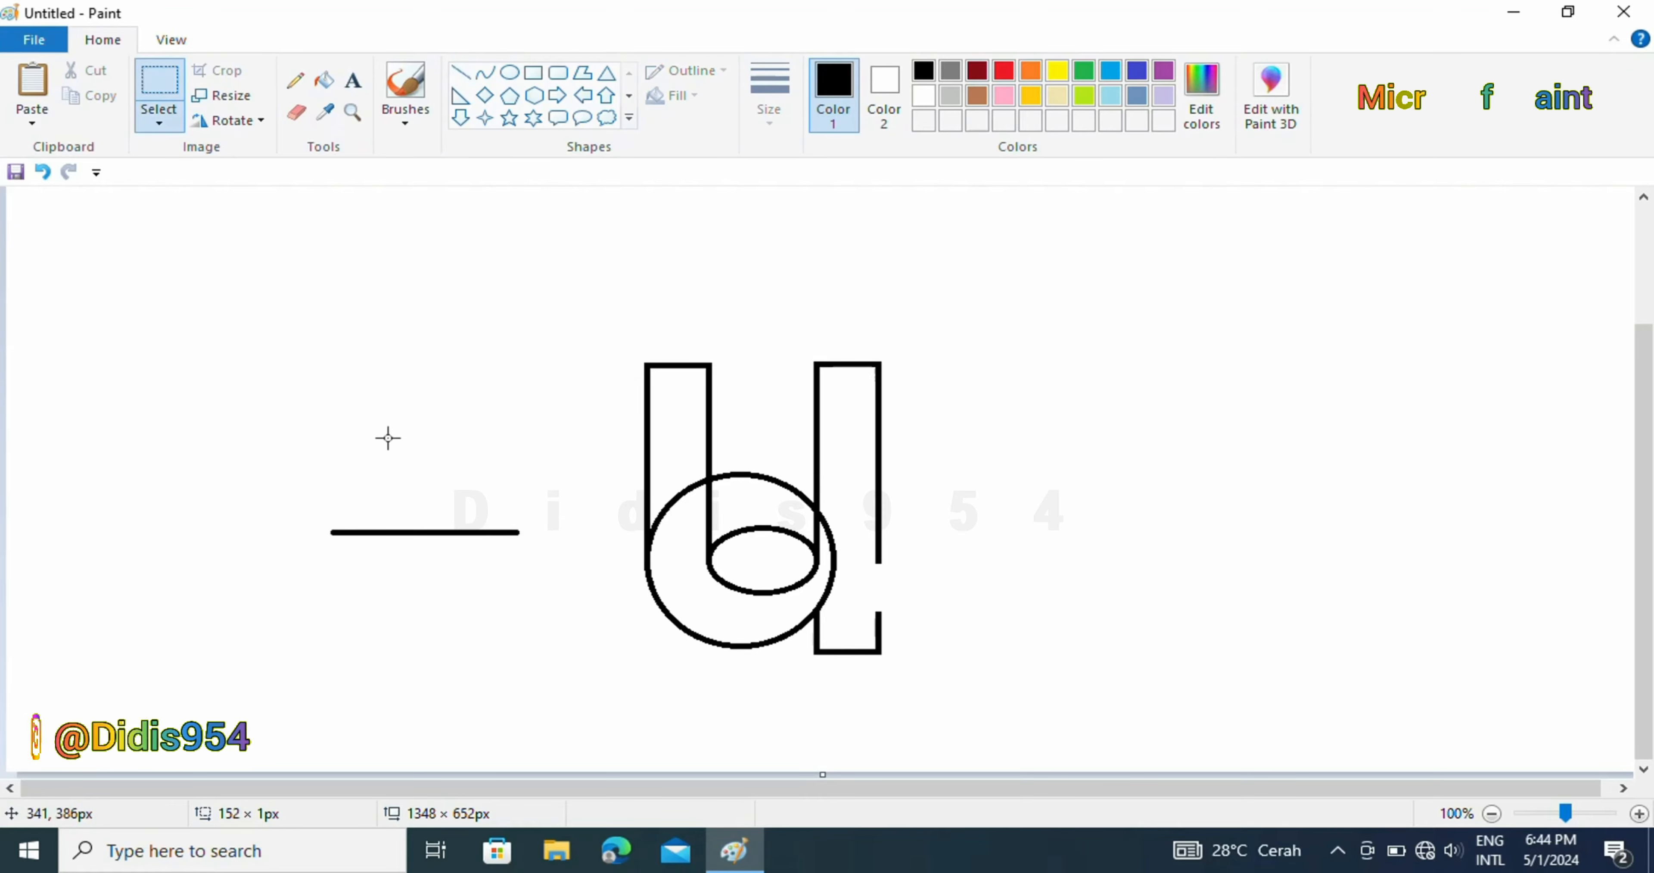
pyautogui.moveTo(804, 644); pyautogui.dragTo(987, 696)
pyautogui.rightClick(884, 670)
pyautogui.click(947, 579)
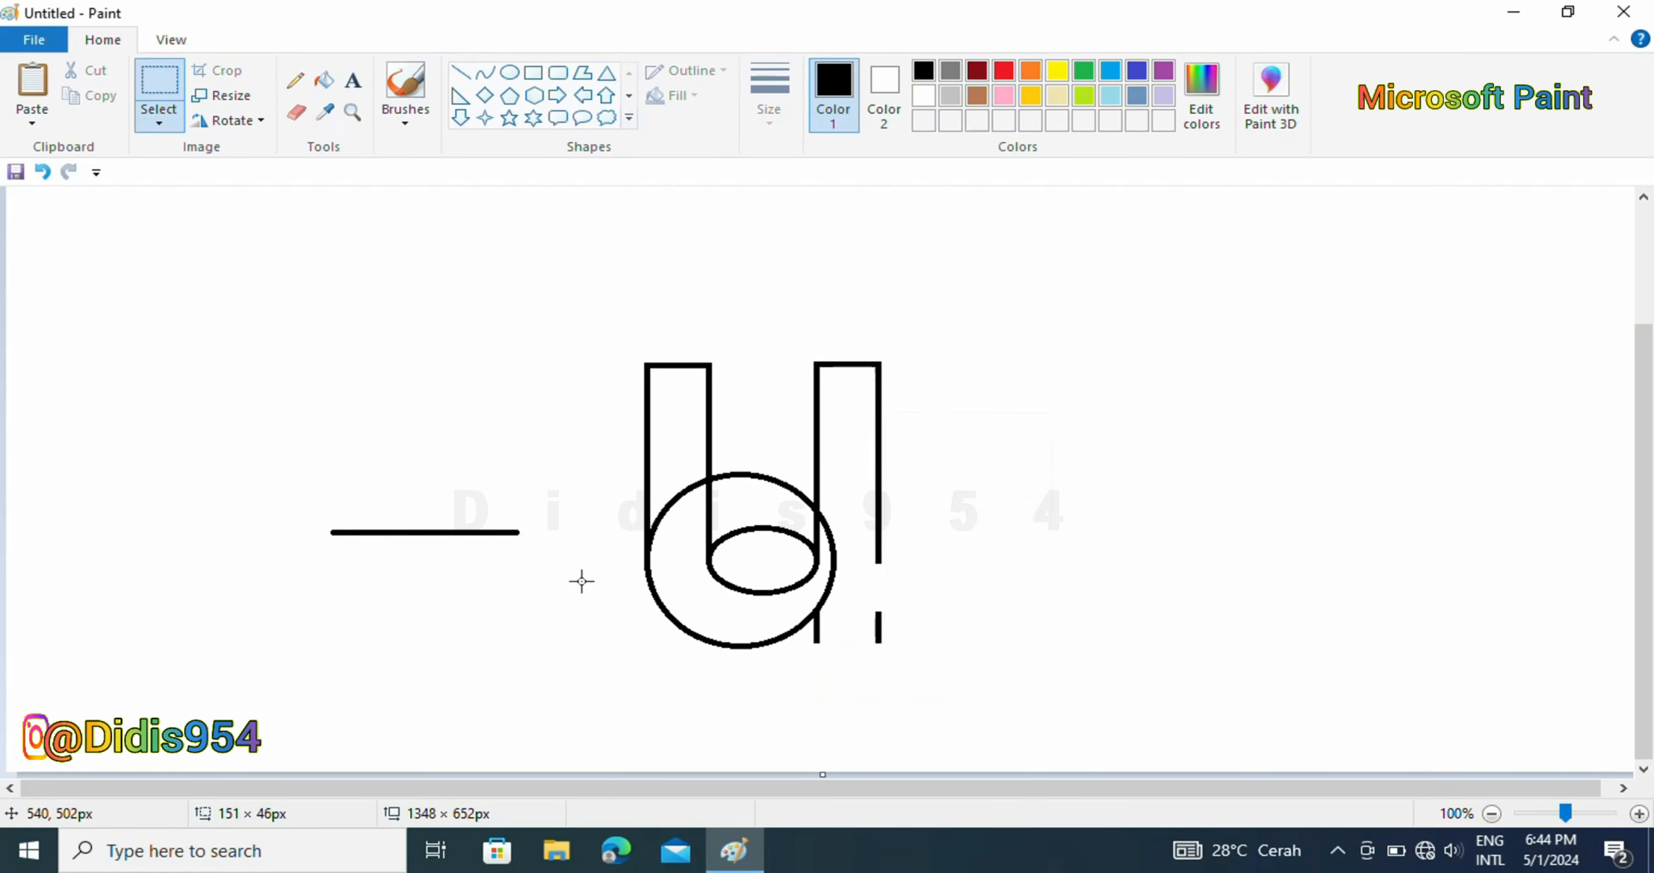
pyautogui.moveTo(474, 551); pyautogui.dragTo(849, 649)
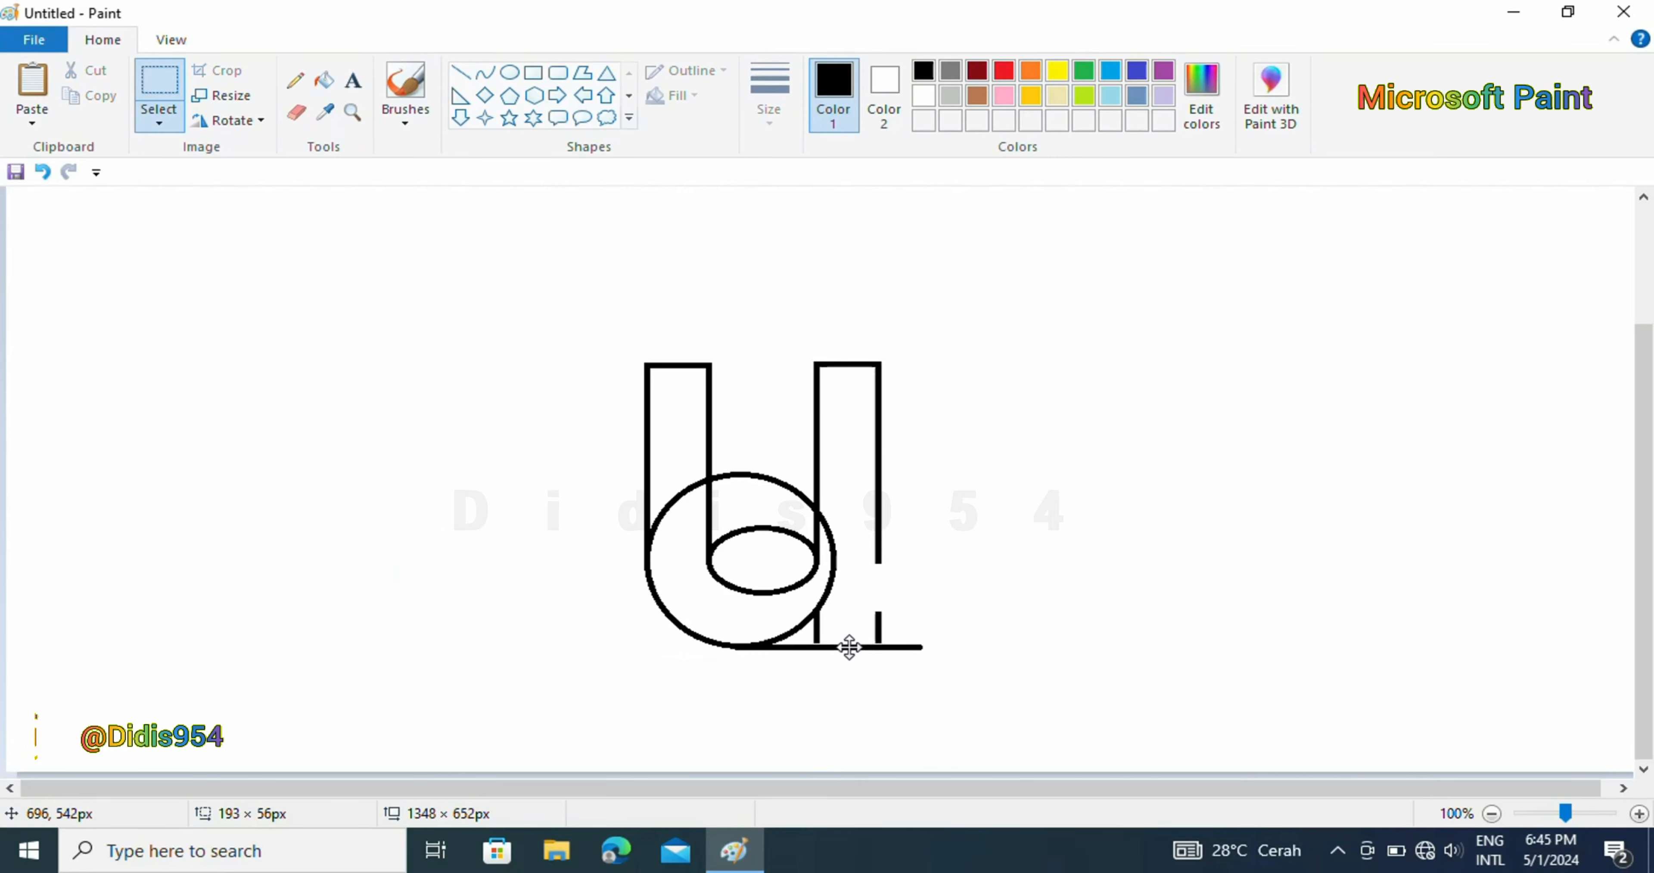
pyautogui.moveTo(849, 649); pyautogui.dragTo(849, 644)
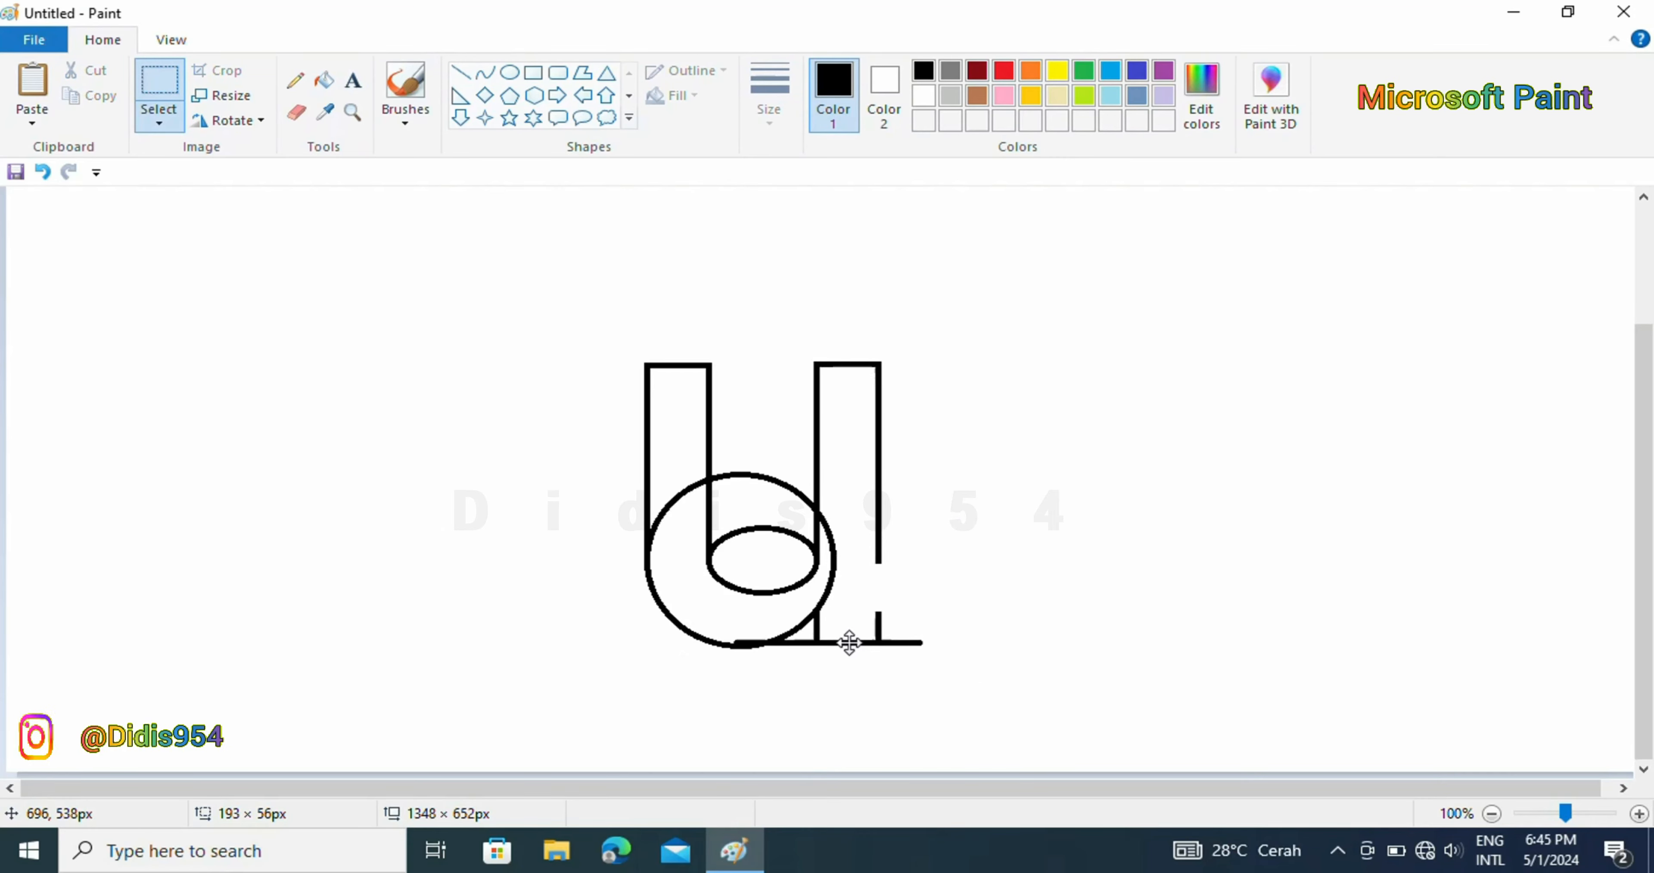
pyautogui.click(978, 643)
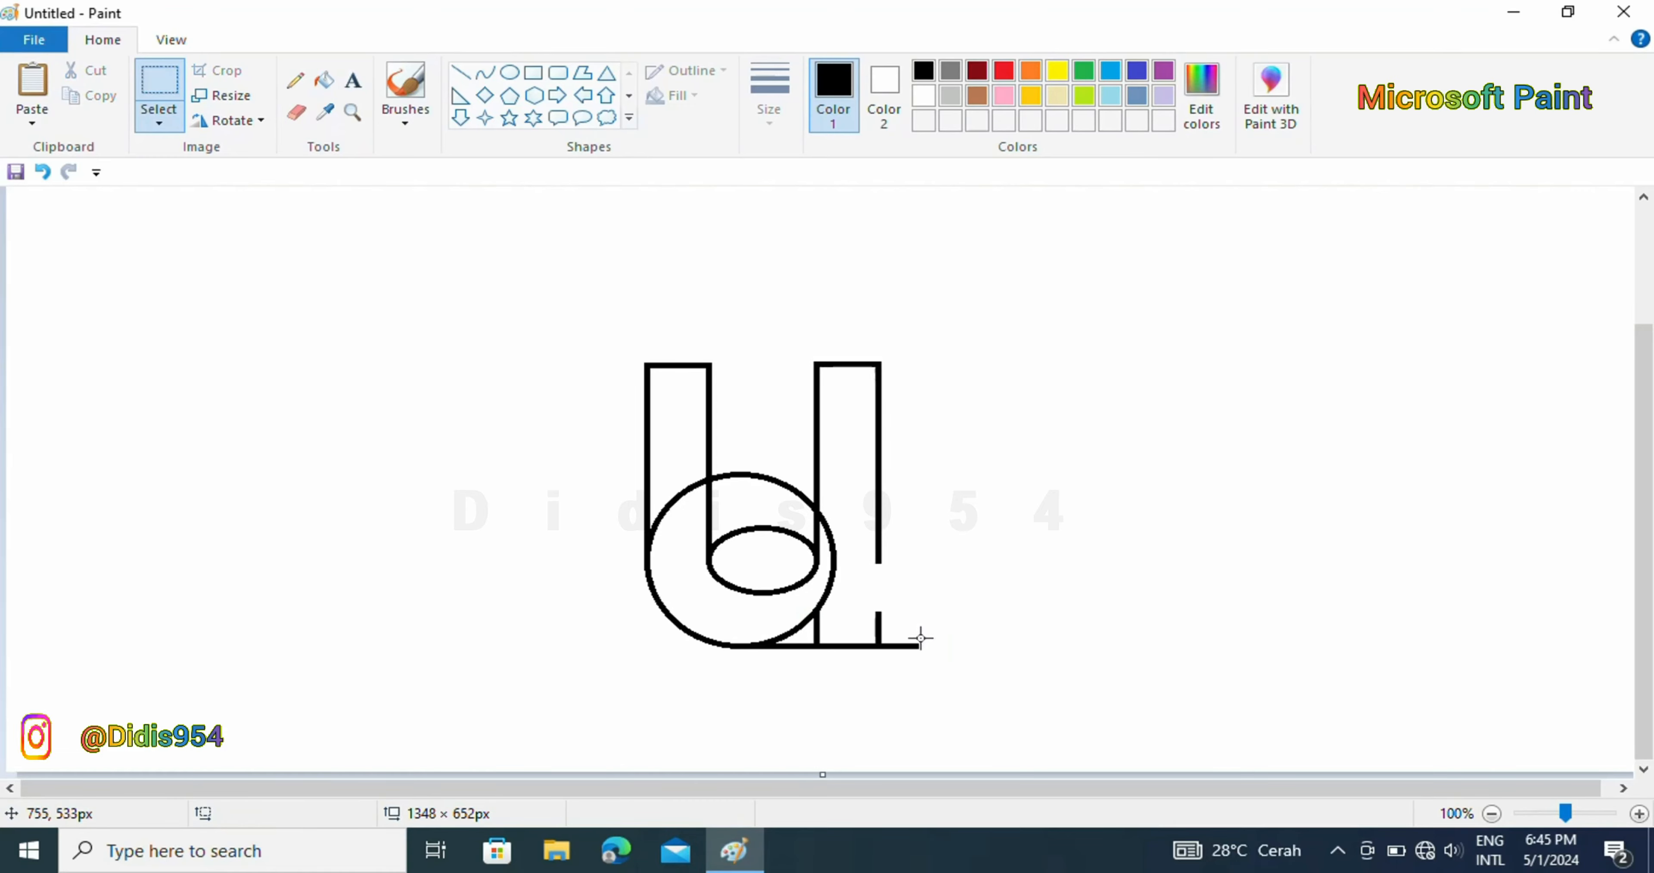
# - Copy a piece of the right bar's outer edge and place it over the gap to close that edge
pyautogui.moveTo(892, 562); pyautogui.dragTo(895, 569)
pyautogui.rightClick(875, 542)
pyautogui.click(895, 580)
pyautogui.rightClick(924, 536)
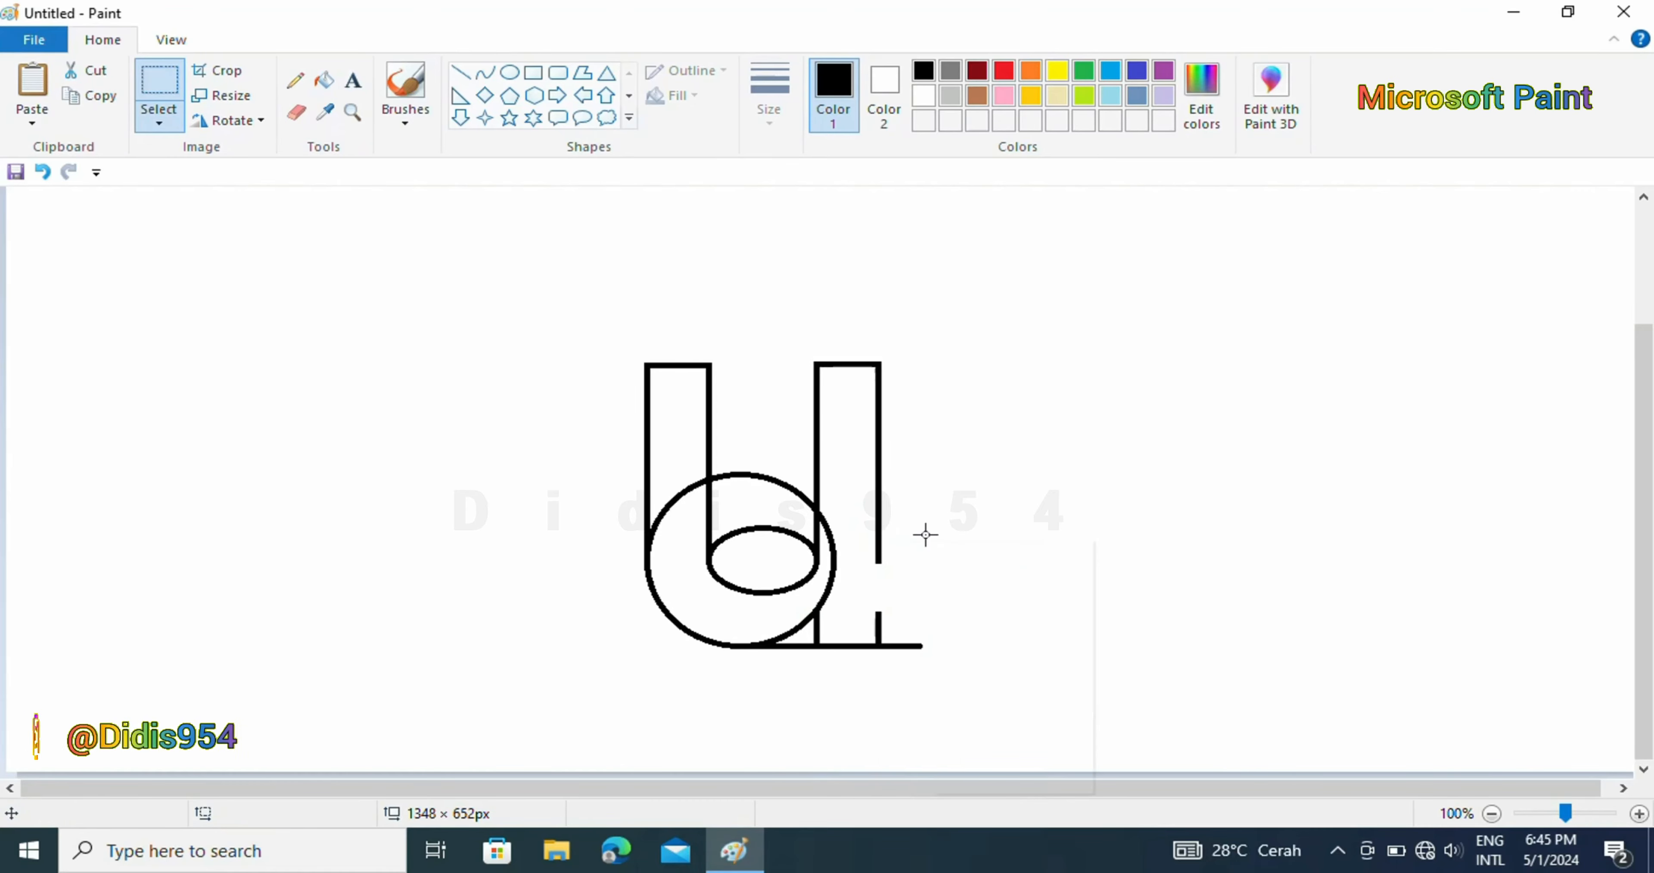
pyautogui.click(945, 598)
pyautogui.moveTo(31, 233); pyautogui.dragTo(876, 599)
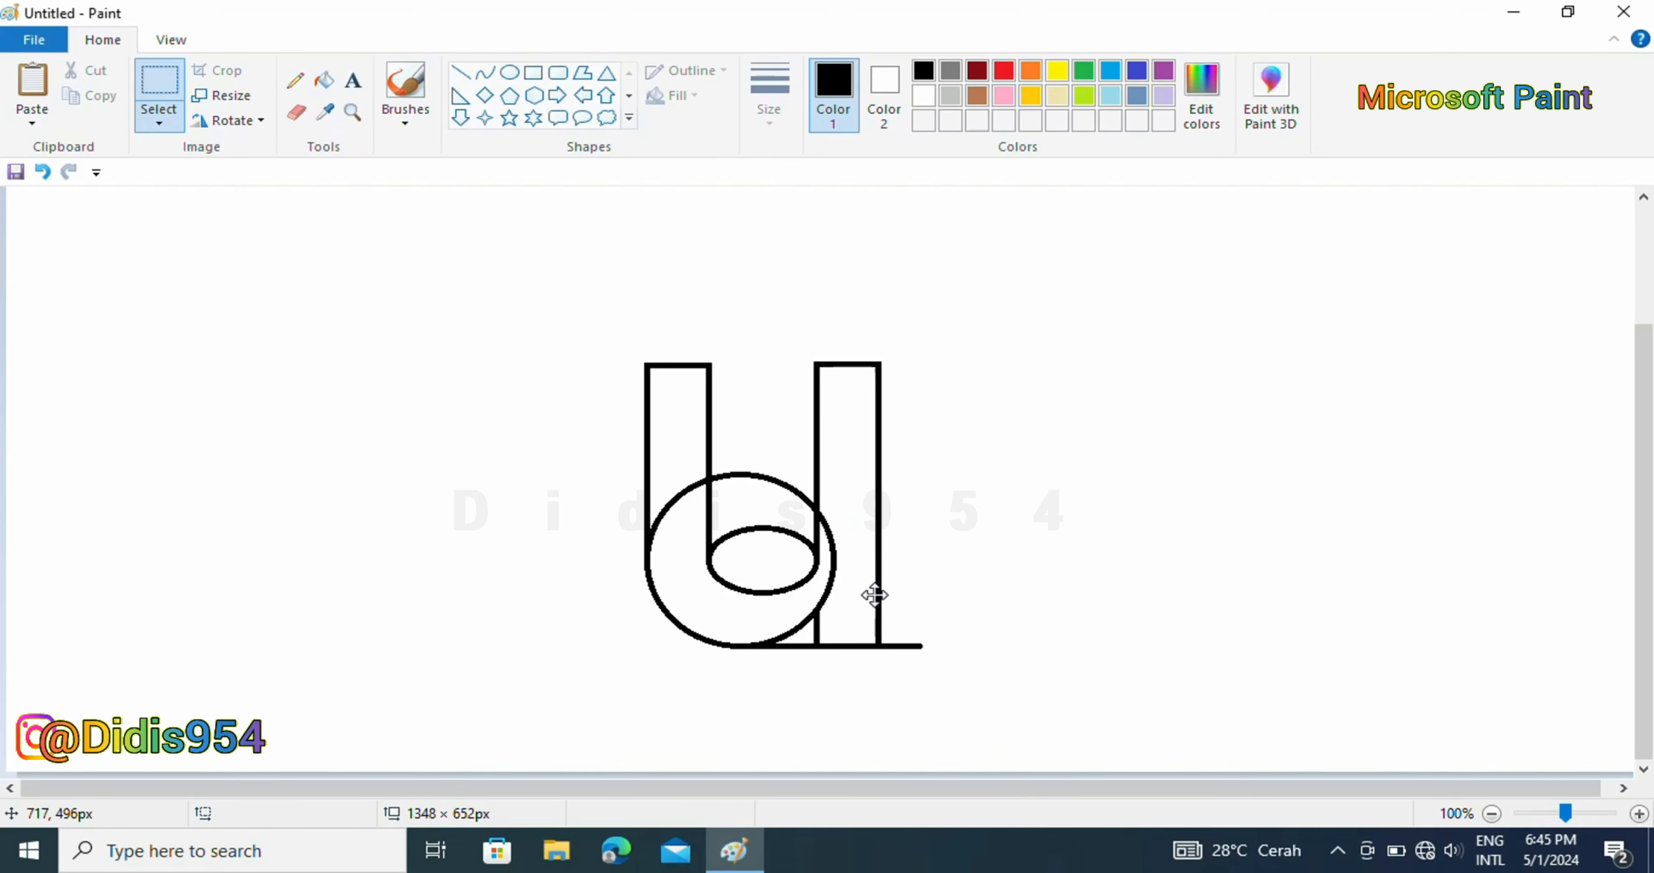
pyautogui.click(985, 591)
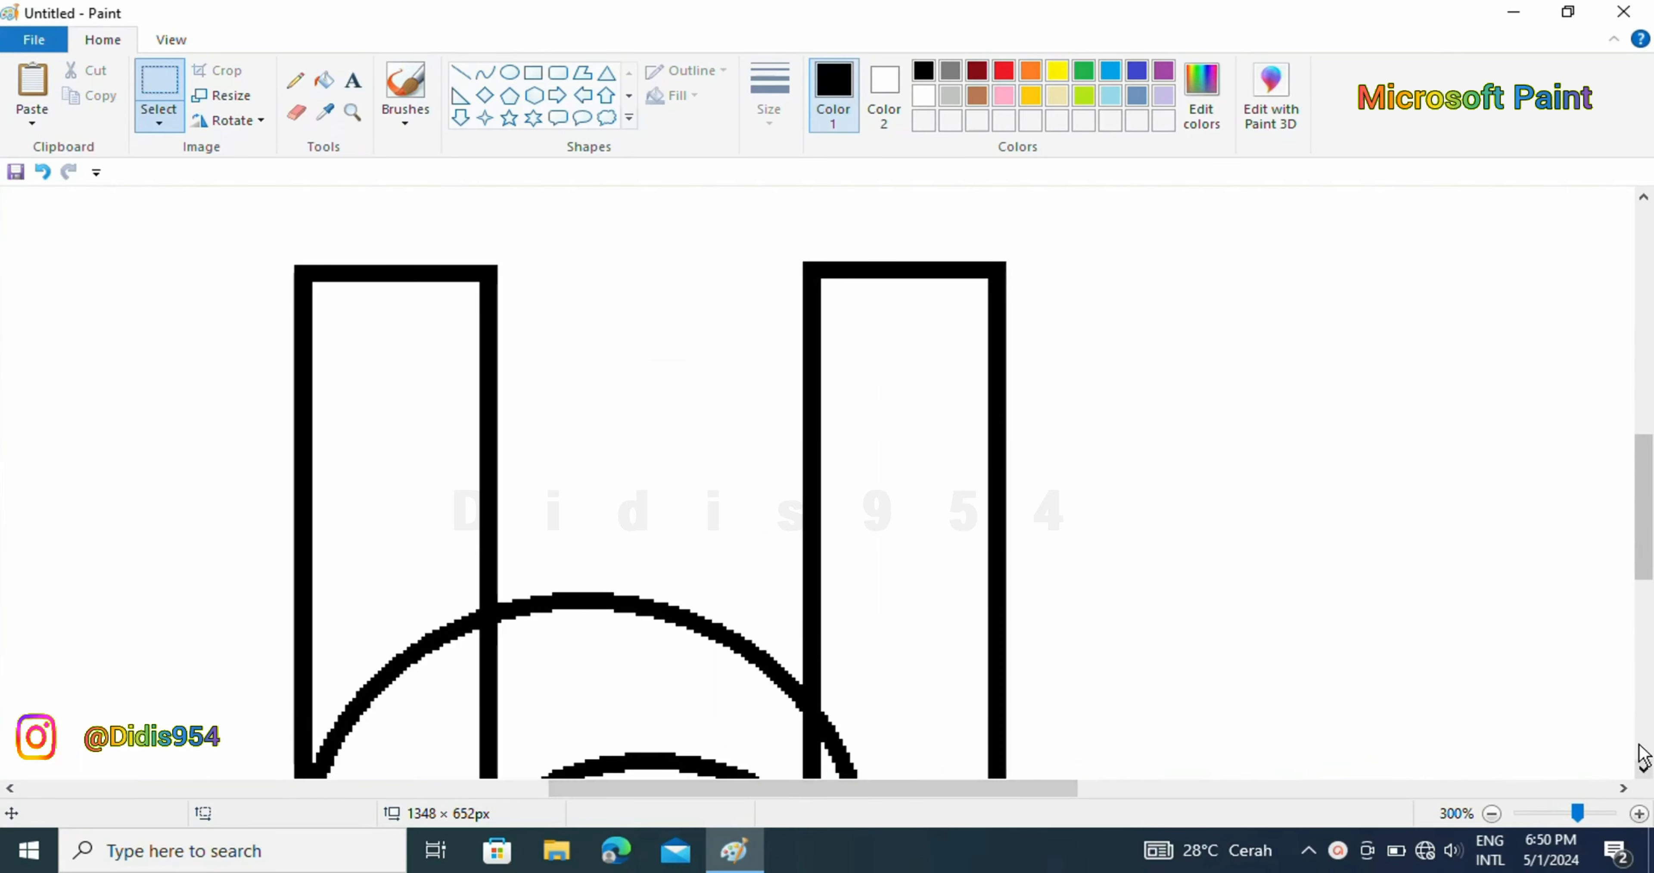
# - Zoom in and erase the arc of the large ellipse that lies inside the right bar
pyautogui.scroll(-5, 350, 313)
pyautogui.click(295, 112)
pyautogui.moveTo(835, 443); pyautogui.dragTo(864, 600)
pyautogui.scroll(-2, 1034, 649)
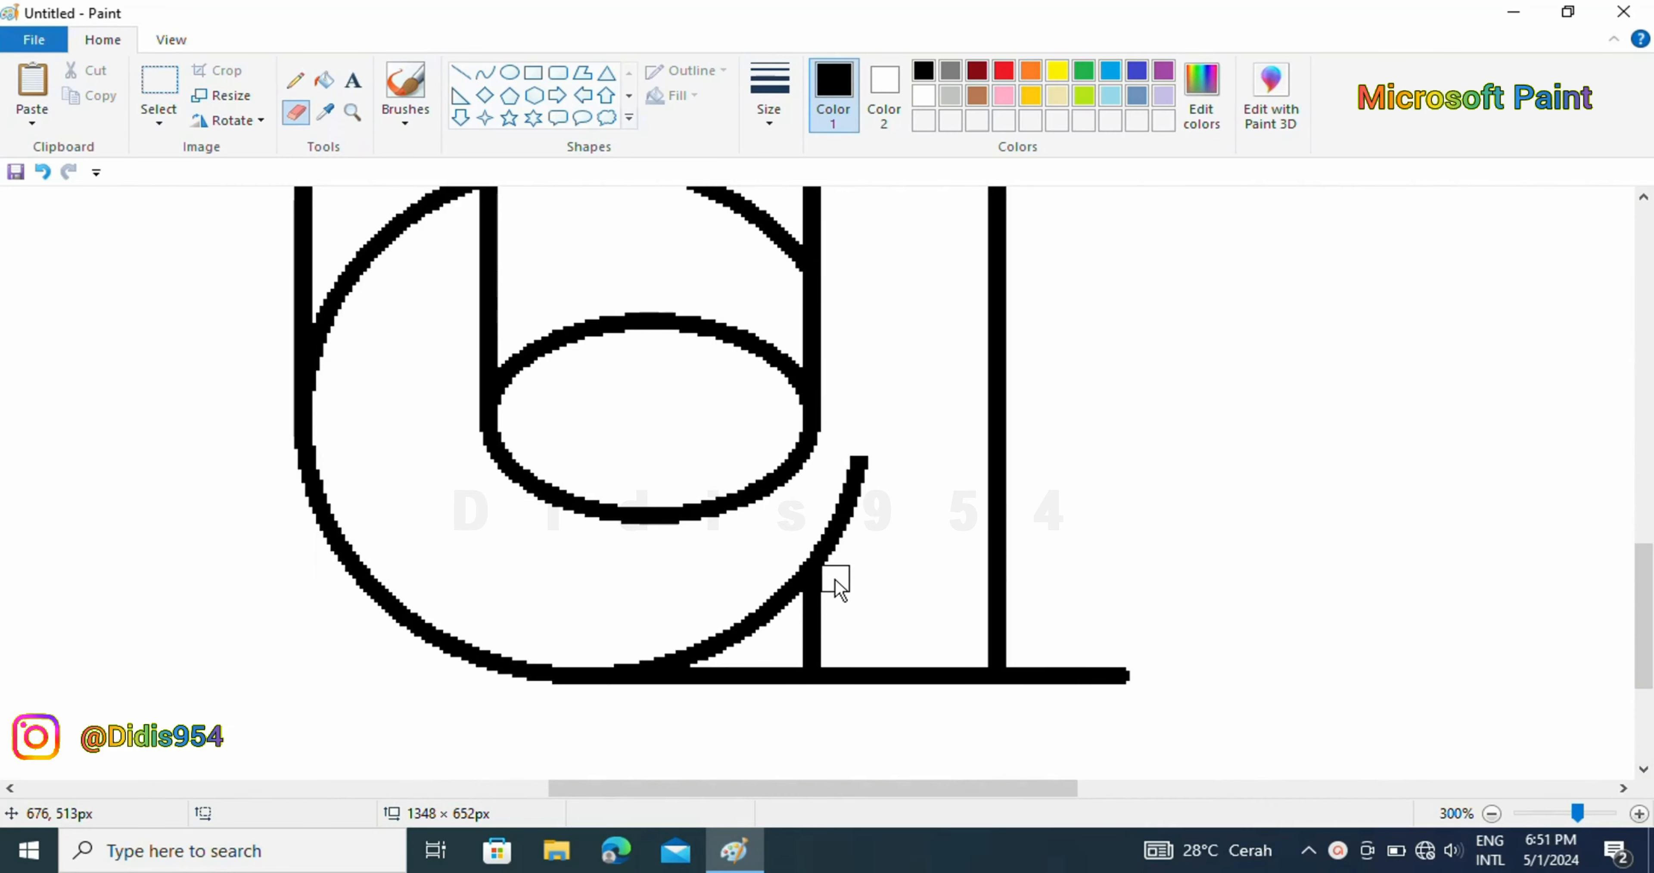
pyautogui.moveTo(836, 544); pyautogui.dragTo(857, 459)
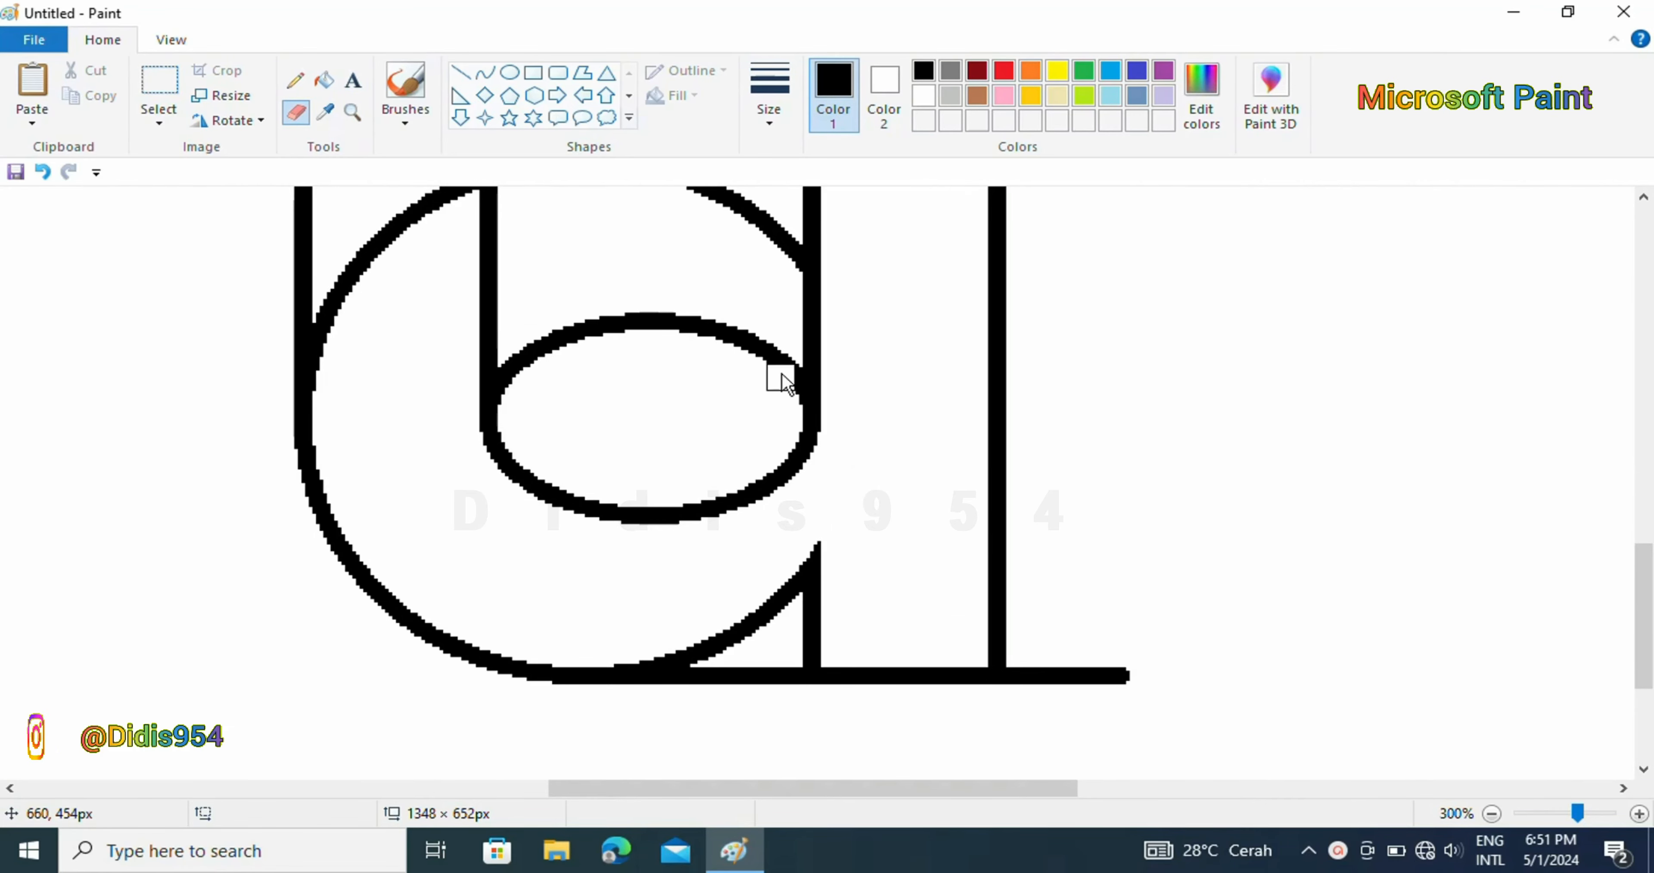
# - Erase the upper half of the small ellipse and the excess baseline on both sides of the right bar
pyautogui.moveTo(788, 369); pyautogui.dragTo(788, 383)
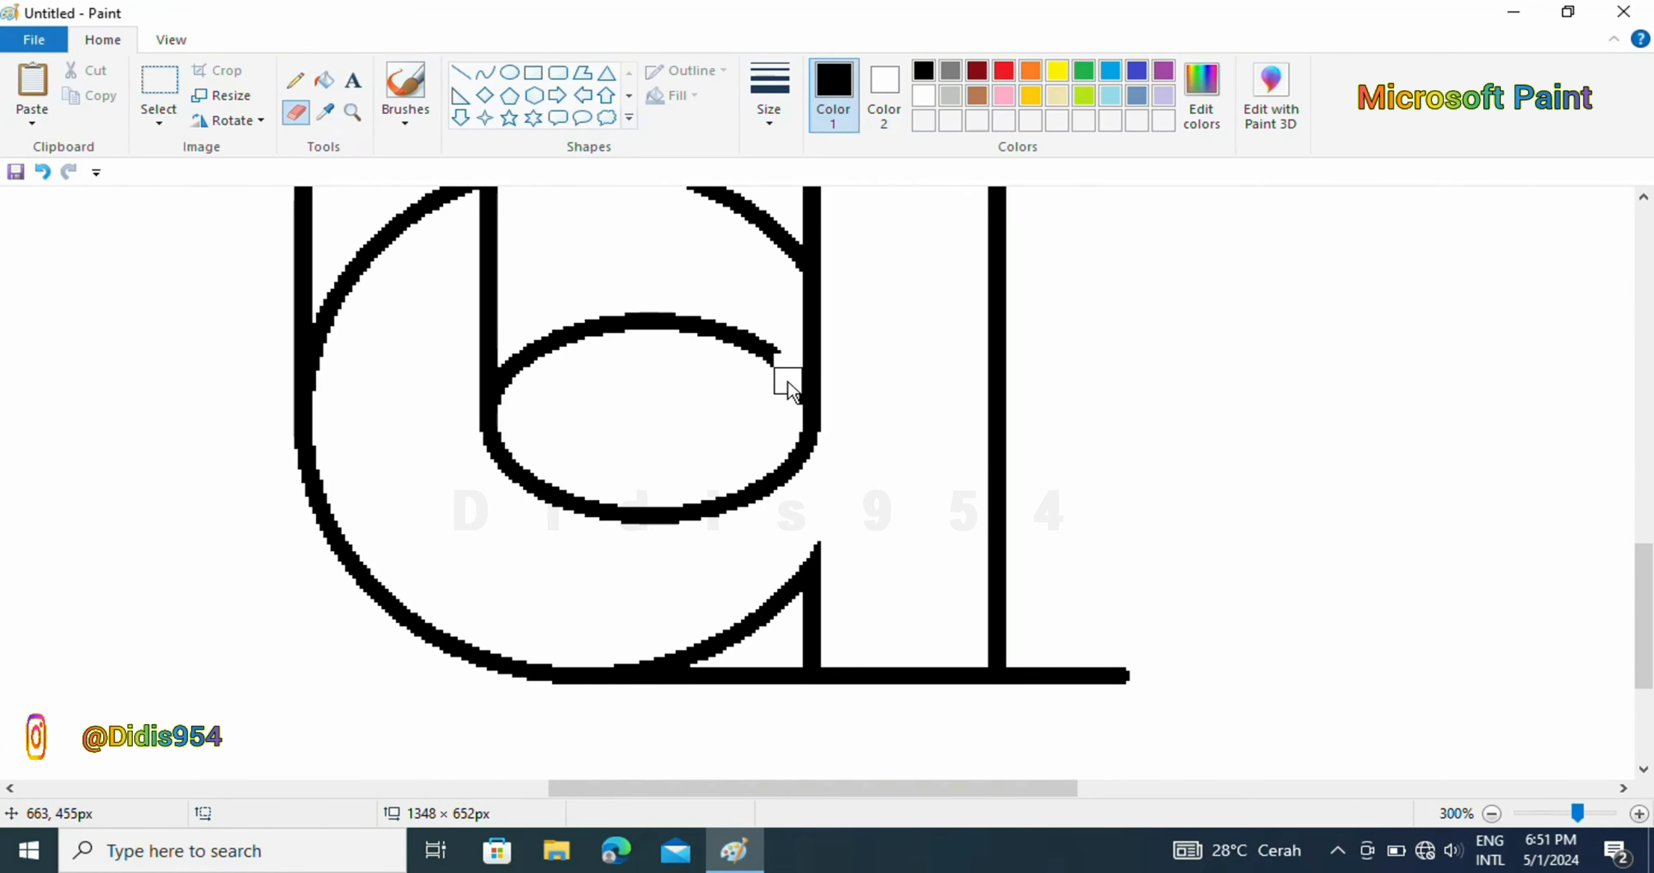
pyautogui.moveTo(514, 396)
pyautogui.mouseDown()
pyautogui.moveTo(526, 360)
pyautogui.moveTo(768, 354)
pyautogui.mouseUp()
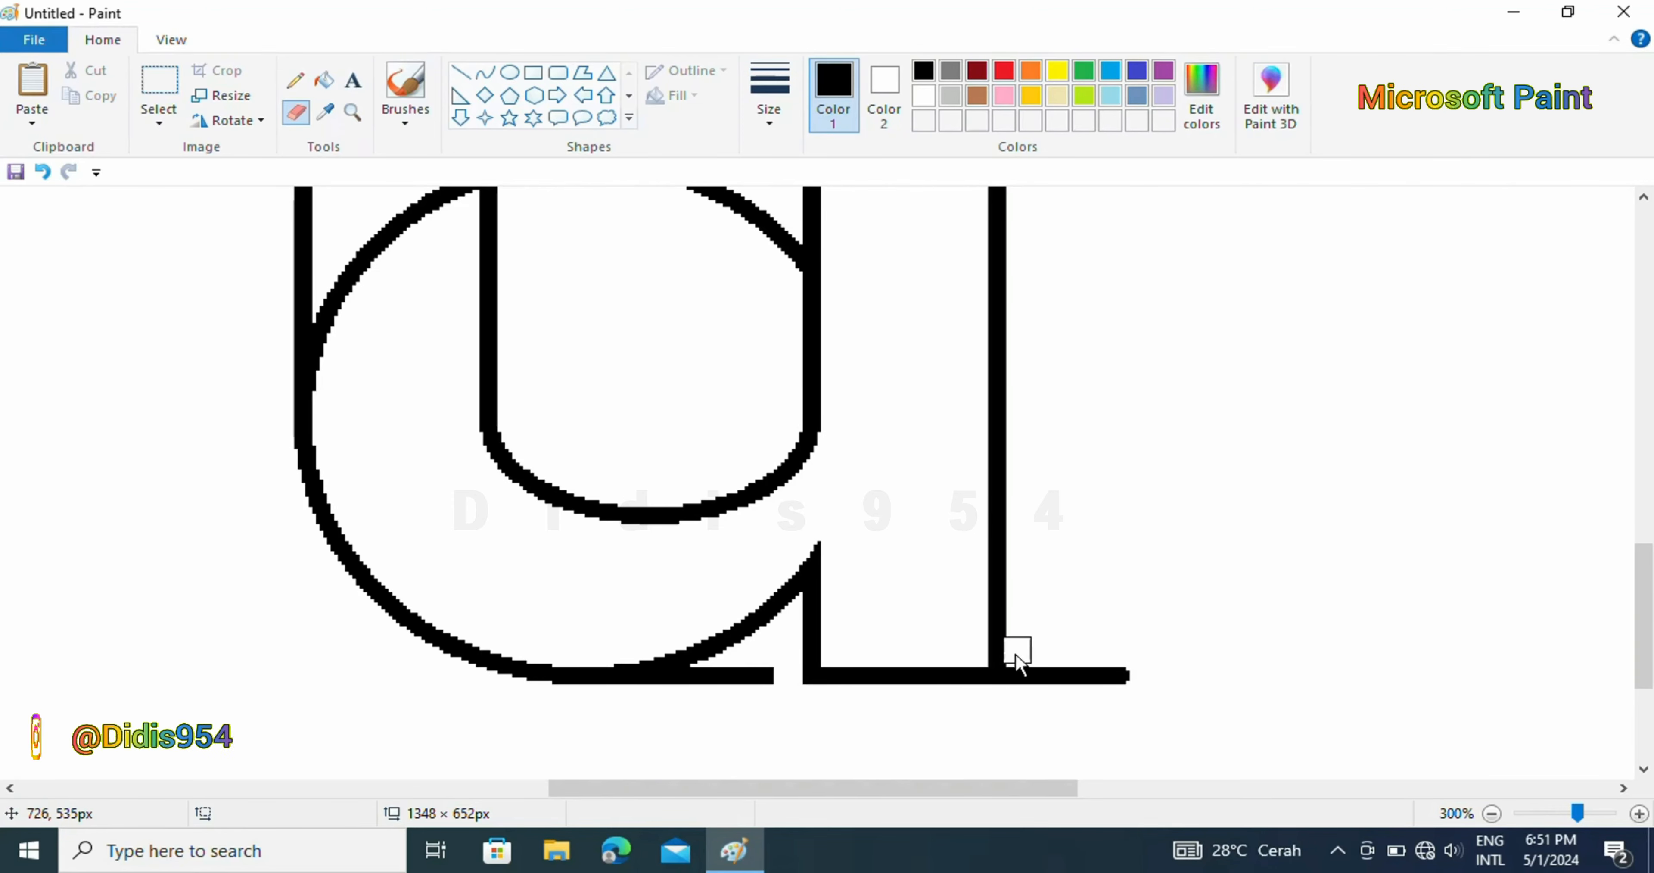
pyautogui.moveTo(1017, 655); pyautogui.dragTo(1127, 675)
pyautogui.moveTo(784, 679); pyautogui.dragTo(728, 677)
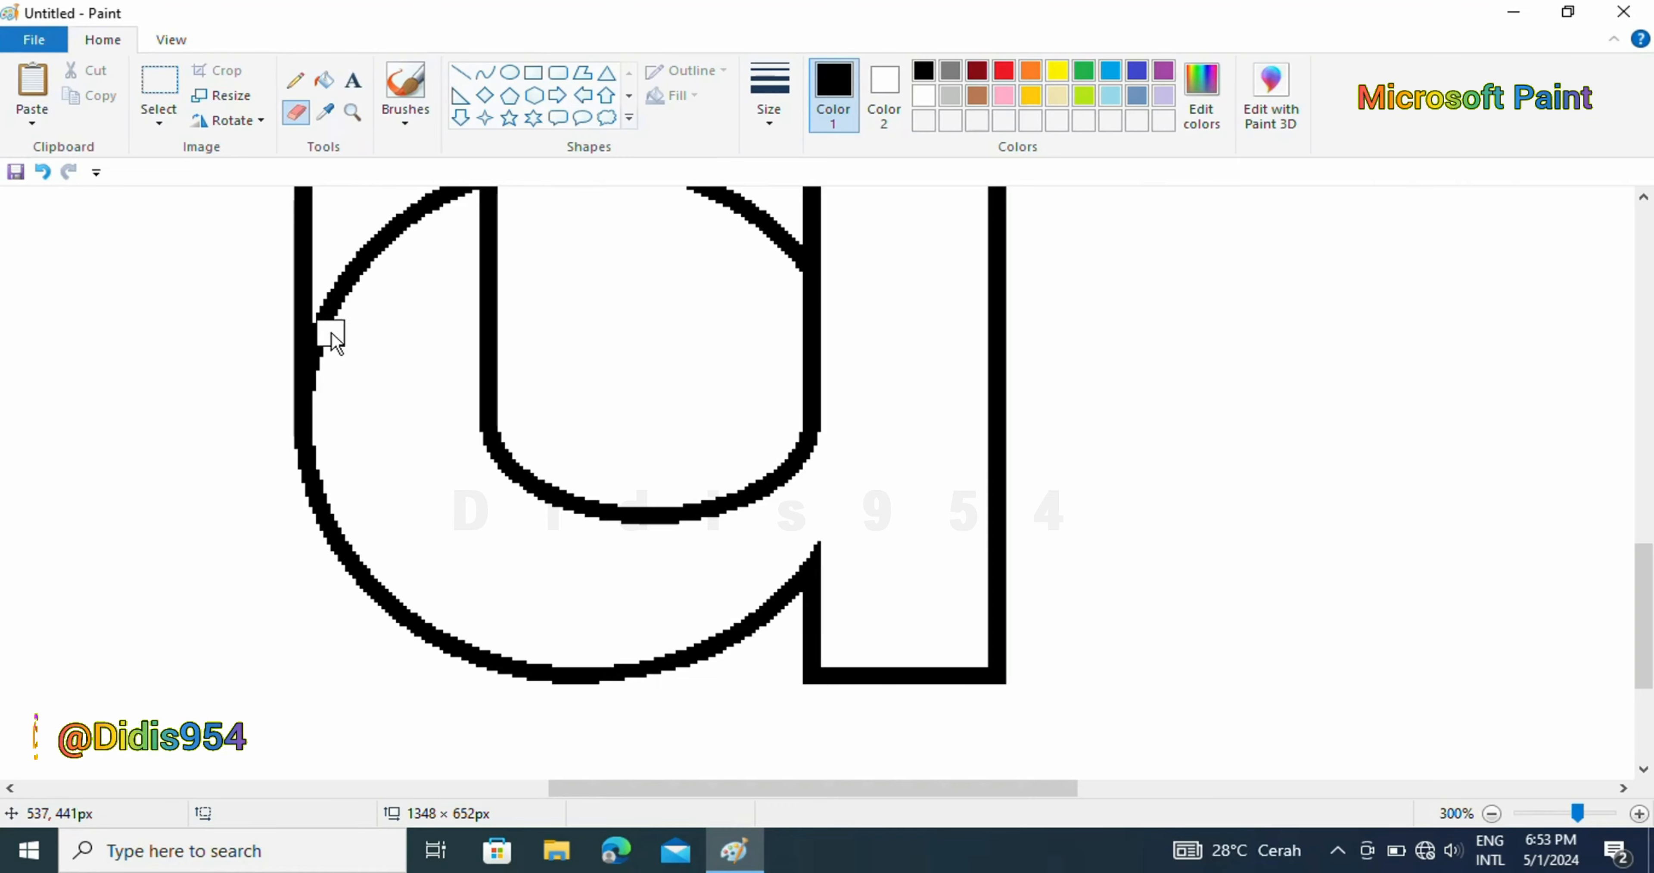
# - Erase the upper arc of the large ellipse so only the outline of the letter u is left
pyautogui.moveTo(327, 313); pyautogui.dragTo(325, 410)
pyautogui.click(1643, 197)
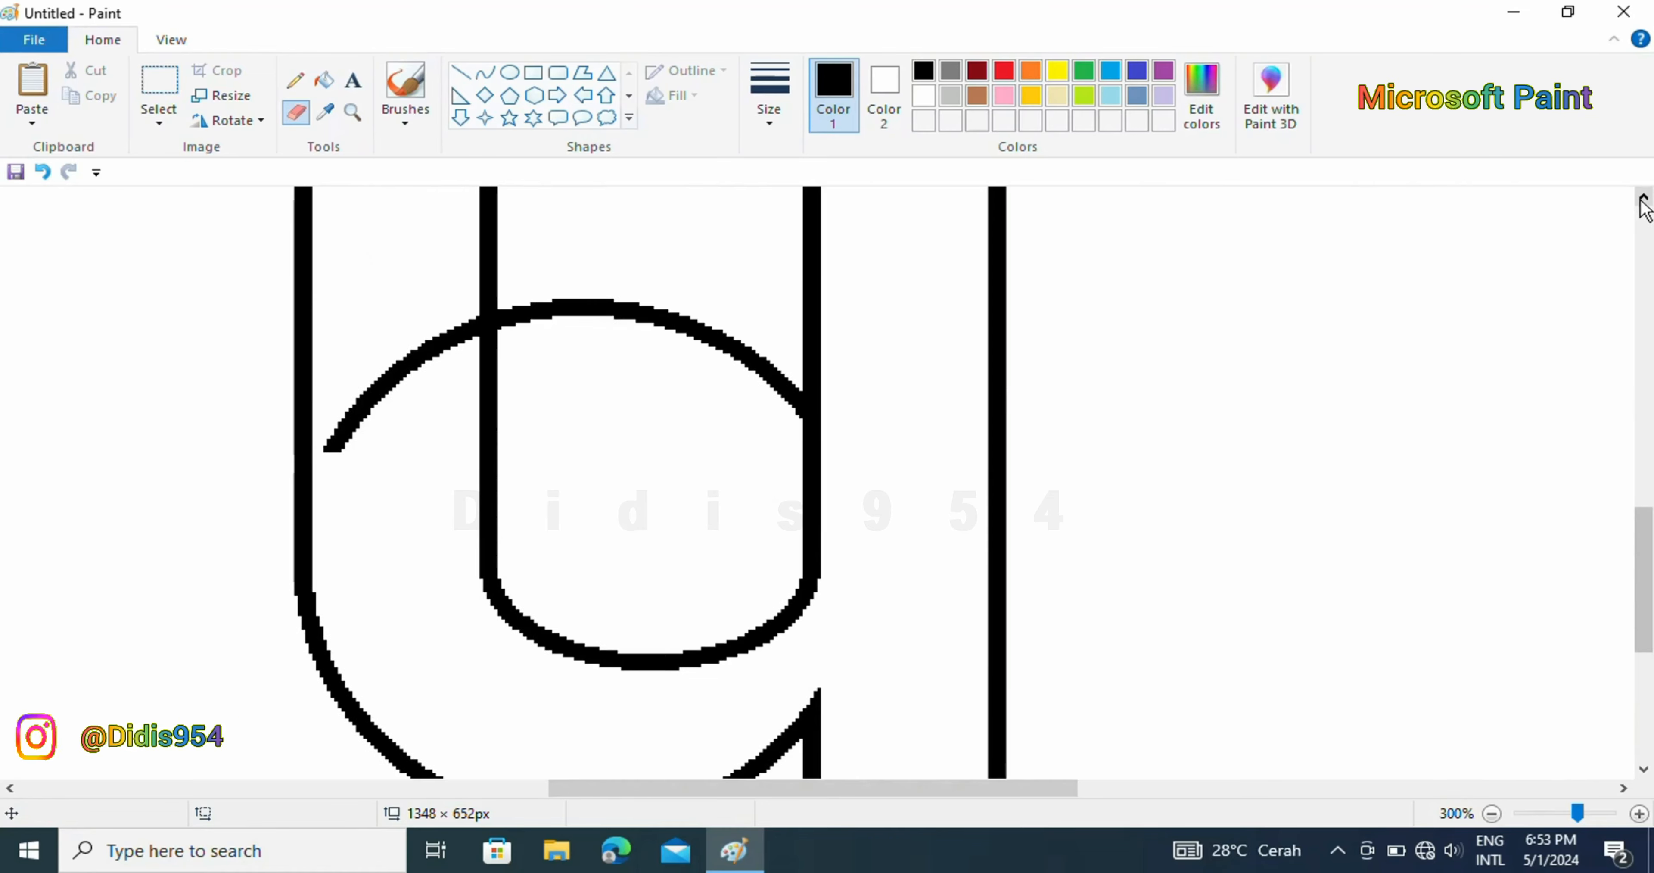
pyautogui.moveTo(465, 314)
pyautogui.mouseDown()
pyautogui.moveTo(366, 413)
pyautogui.moveTo(341, 457)
pyautogui.moveTo(513, 292)
pyautogui.moveTo(626, 297)
pyautogui.moveTo(732, 341)
pyautogui.moveTo(770, 387)
pyautogui.moveTo(784, 345)
pyautogui.moveTo(792, 380)
pyautogui.mouseUp()
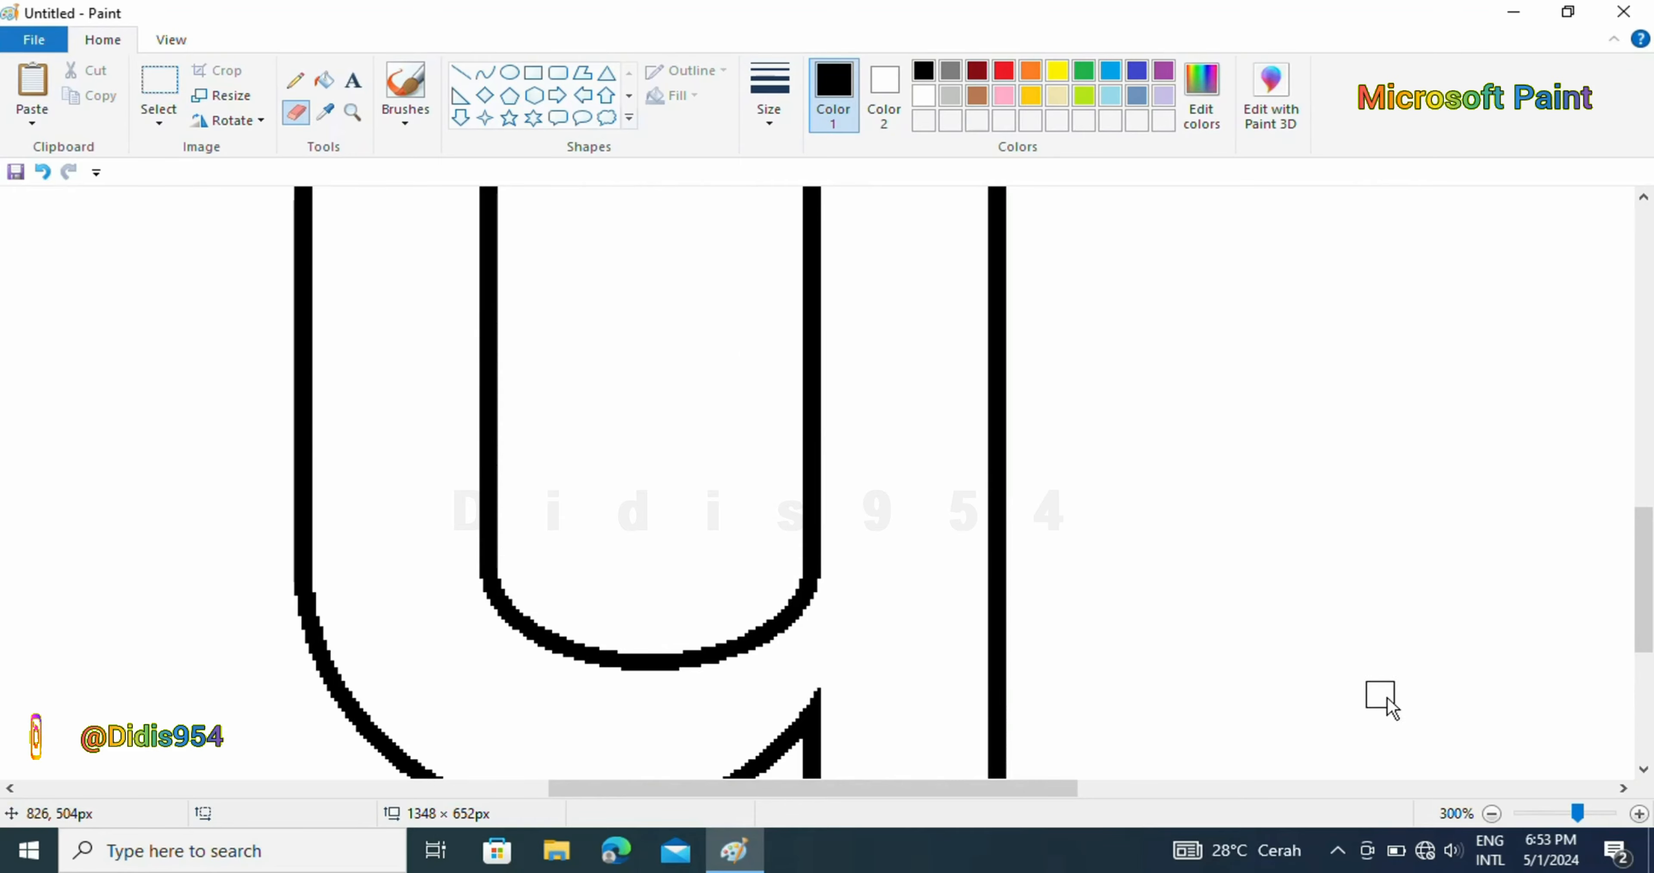
pyautogui.click(1491, 813)
pyautogui.click(1491, 812)
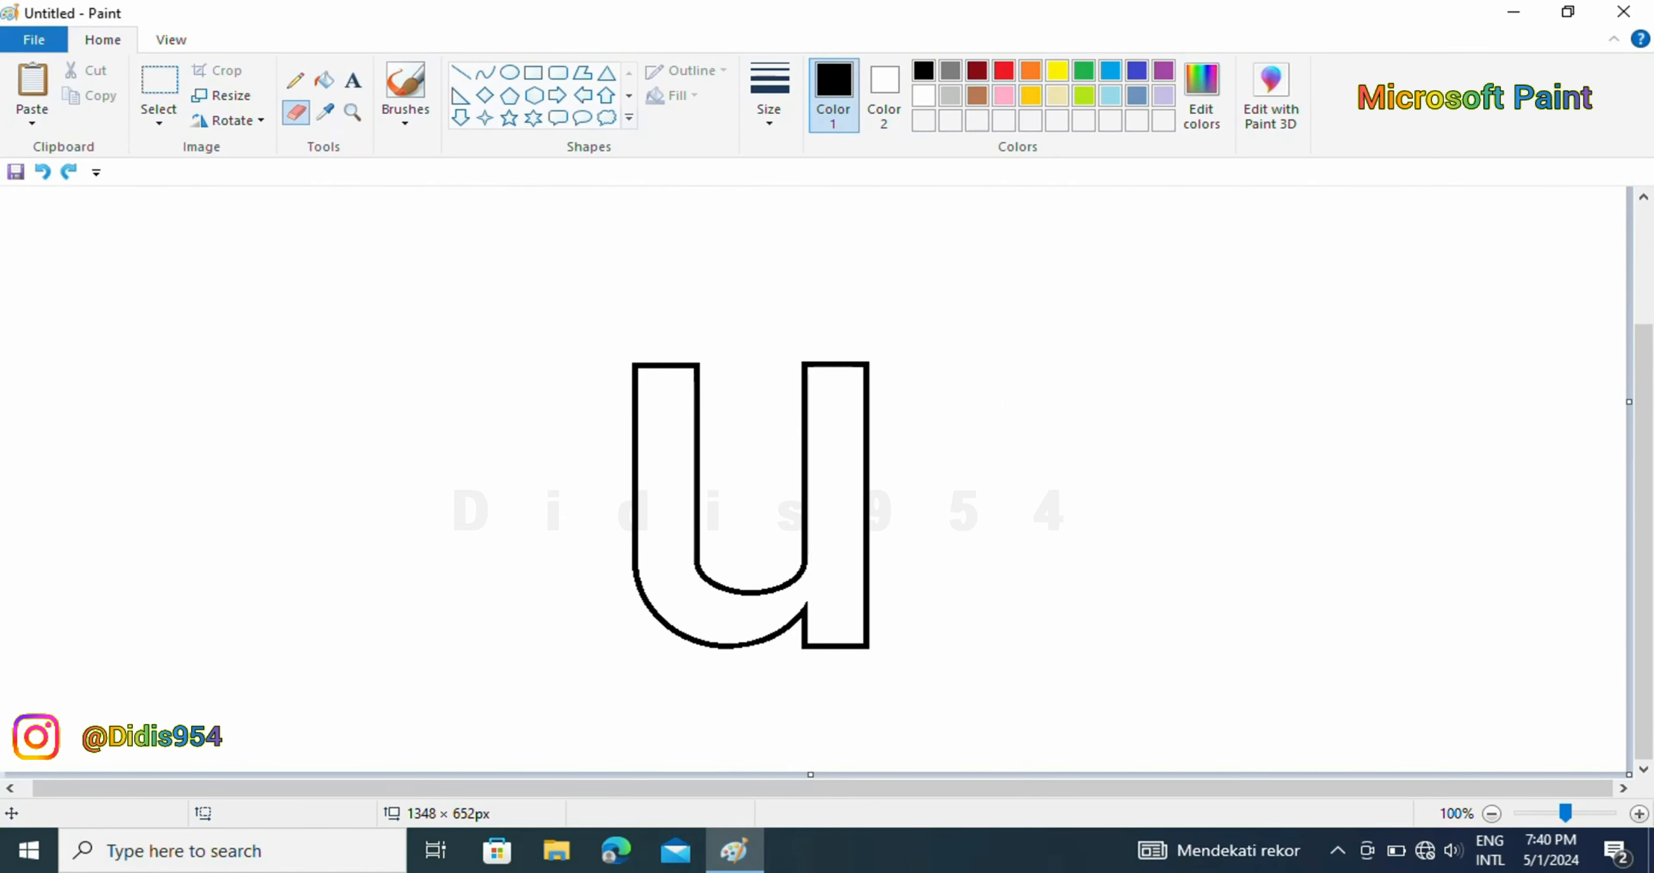
# - Select the top ends of both stems of the u and delete them to shorten the letter
pyautogui.click(160, 84)
pyautogui.moveTo(880, 389); pyautogui.dragTo(881, 390)
pyautogui.rightClick(765, 371)
pyautogui.click(793, 533)
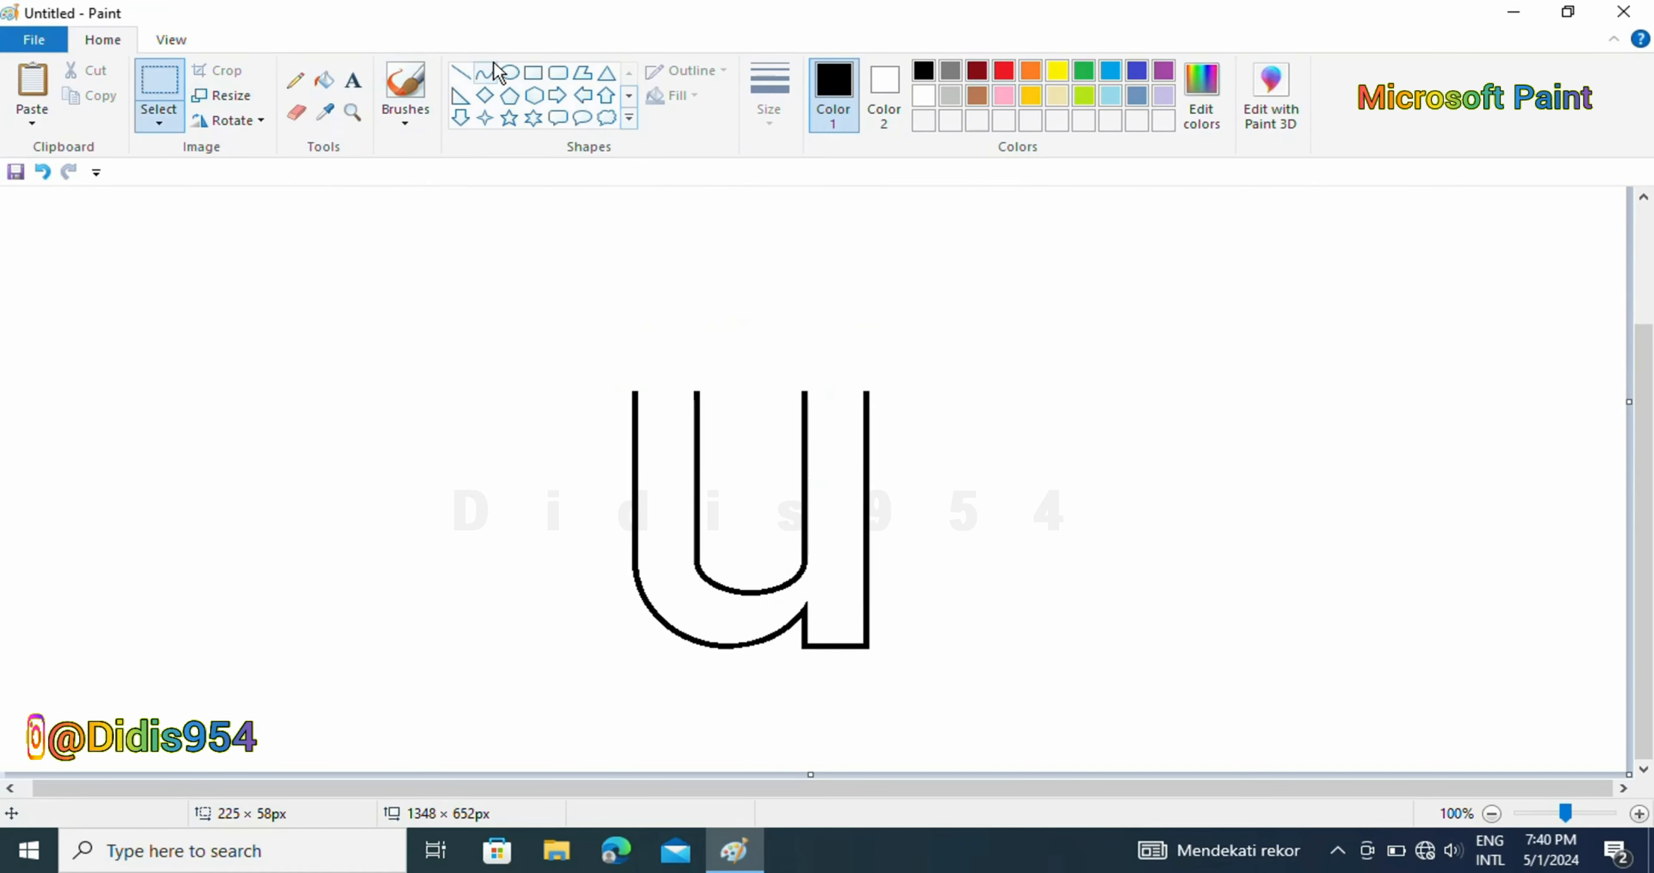
# - Draw a horizontal line and move it across the open tops of both stems
pyautogui.click(460, 72)
pyautogui.moveTo(443, 358); pyautogui.dragTo(785, 358)
pyautogui.moveTo(633, 358)
pyautogui.mouseDown()
pyautogui.moveTo(809, 373)
pyautogui.moveTo(801, 387)
pyautogui.mouseUp()
pyautogui.click(401, 218)
# - Erase the top line outside and between the stems, leaving only the caps of the two stems
pyautogui.click(295, 113)
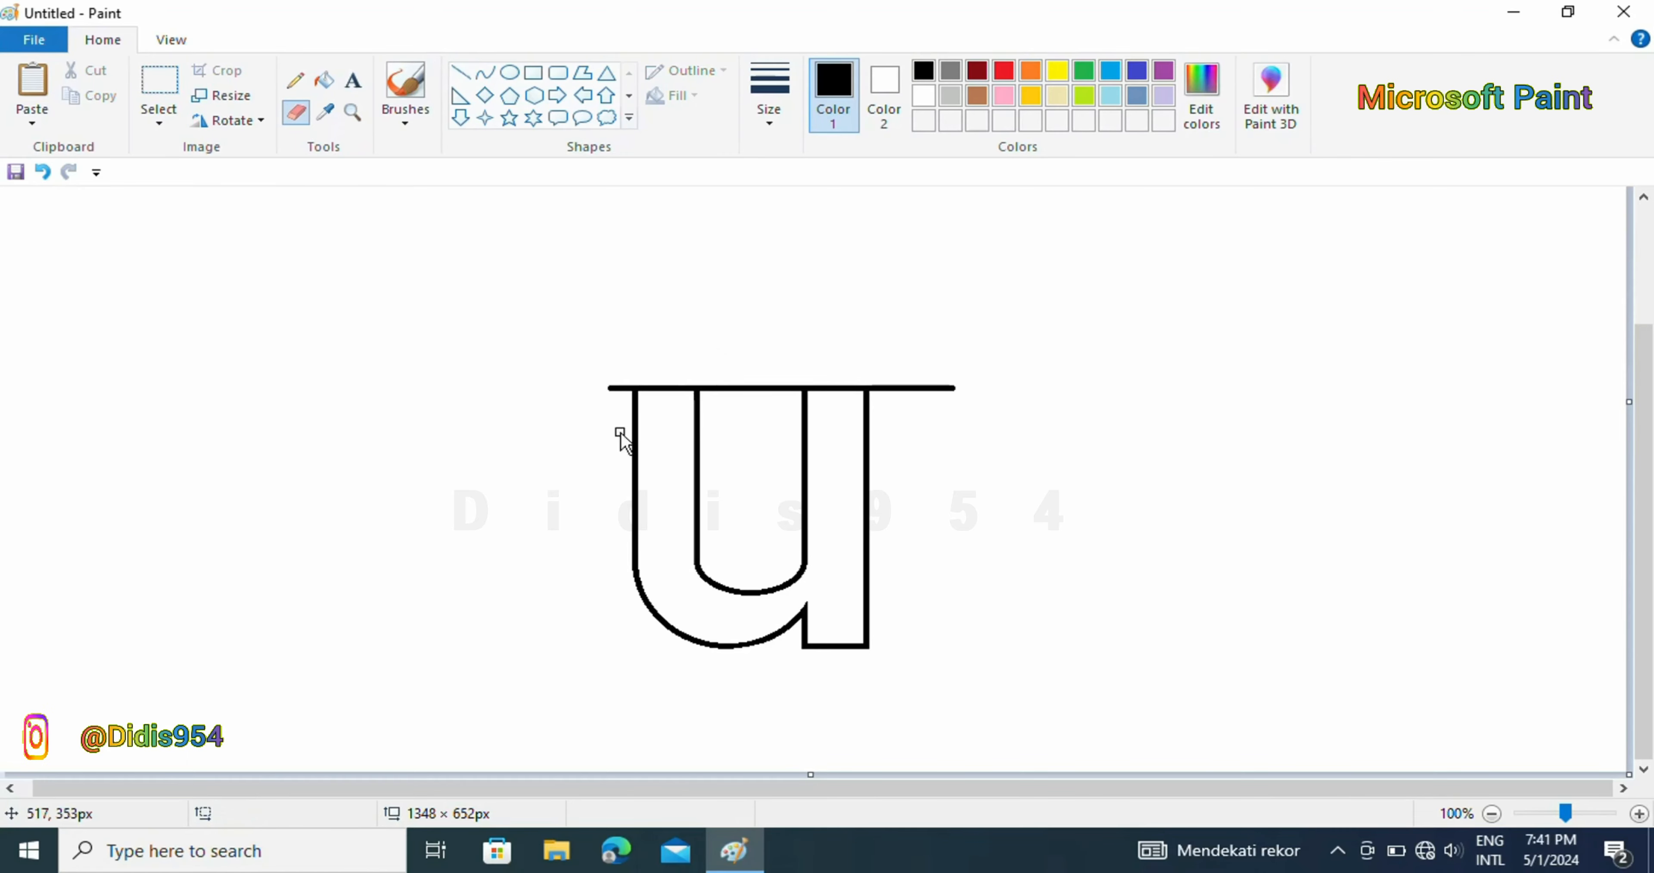
pyautogui.hotkey('ctrl', 'z')
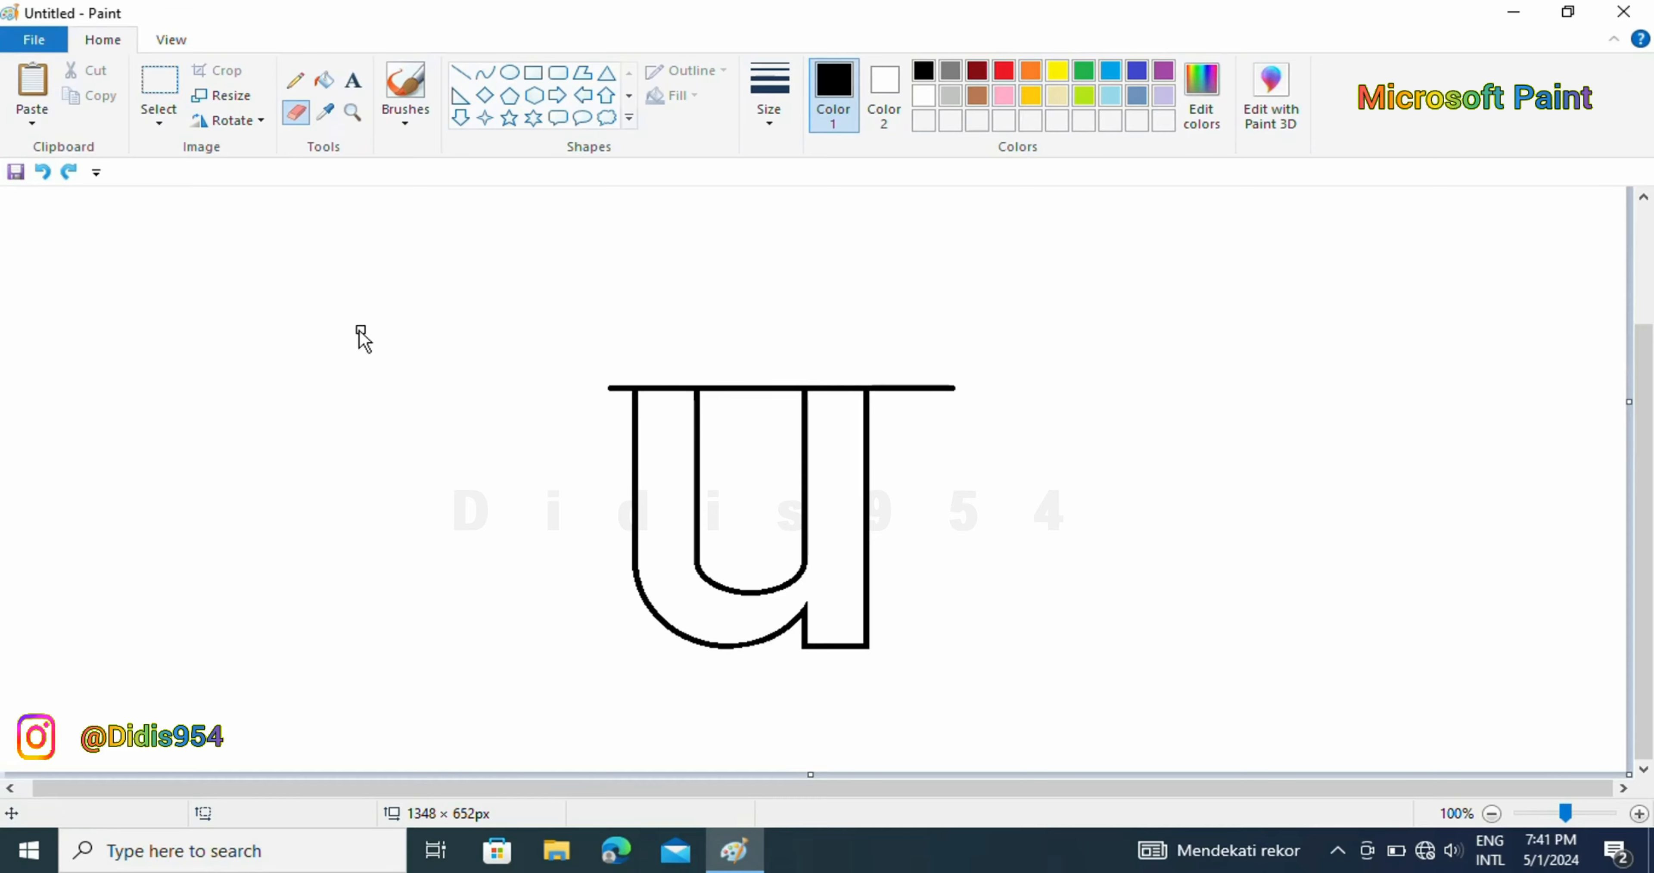
pyautogui.moveTo(615, 387); pyautogui.dragTo(631, 388)
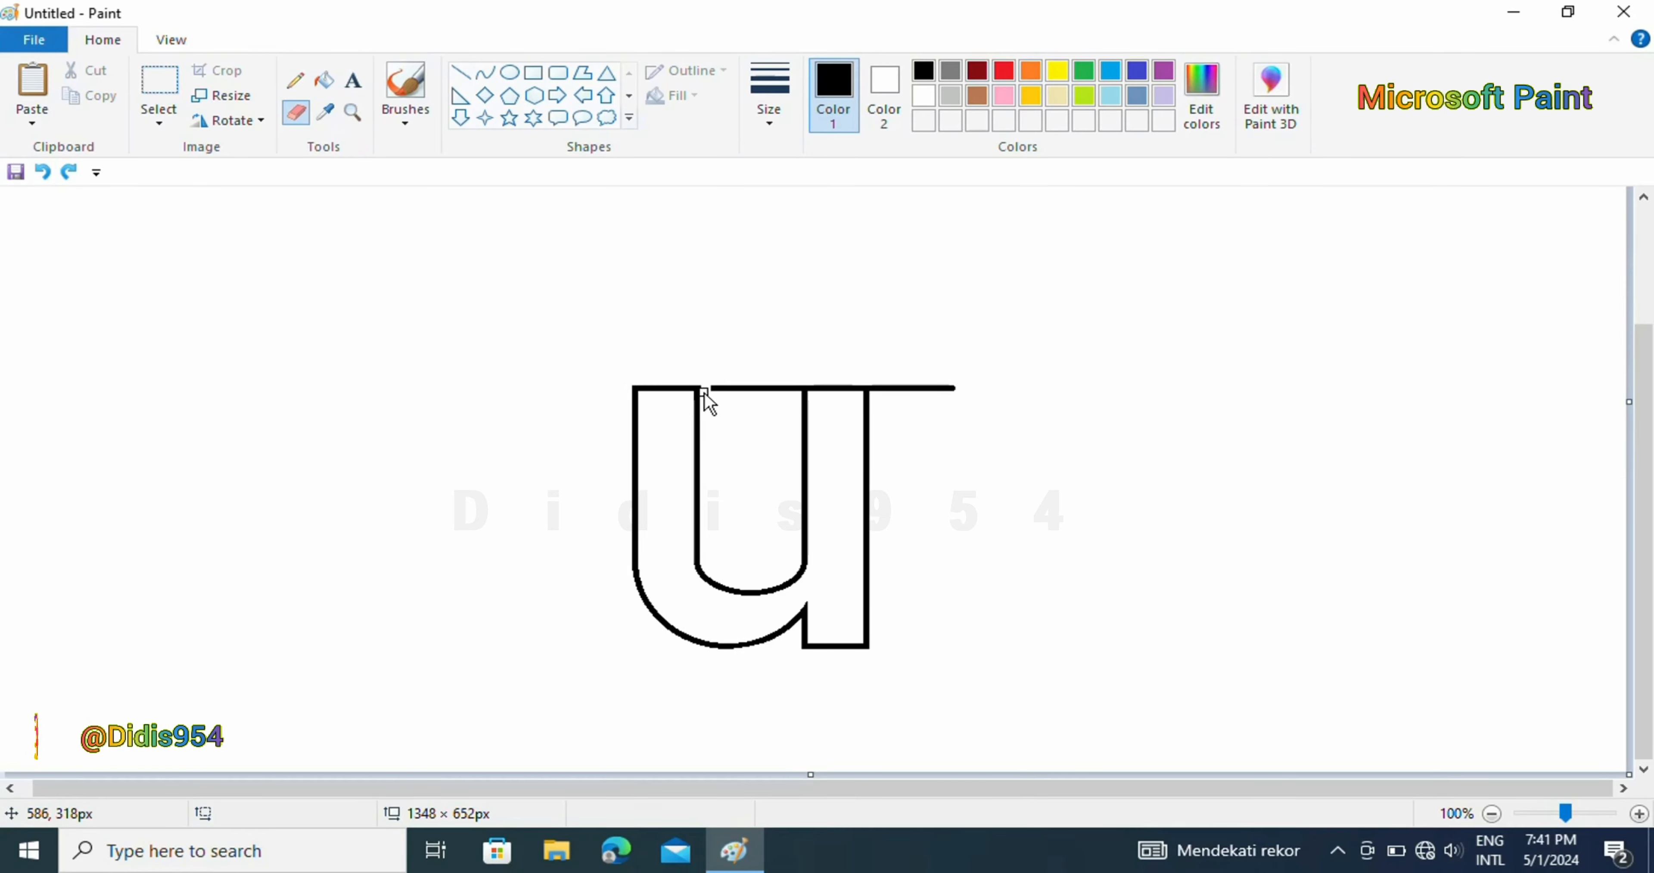
pyautogui.moveTo(705, 387); pyautogui.dragTo(798, 386)
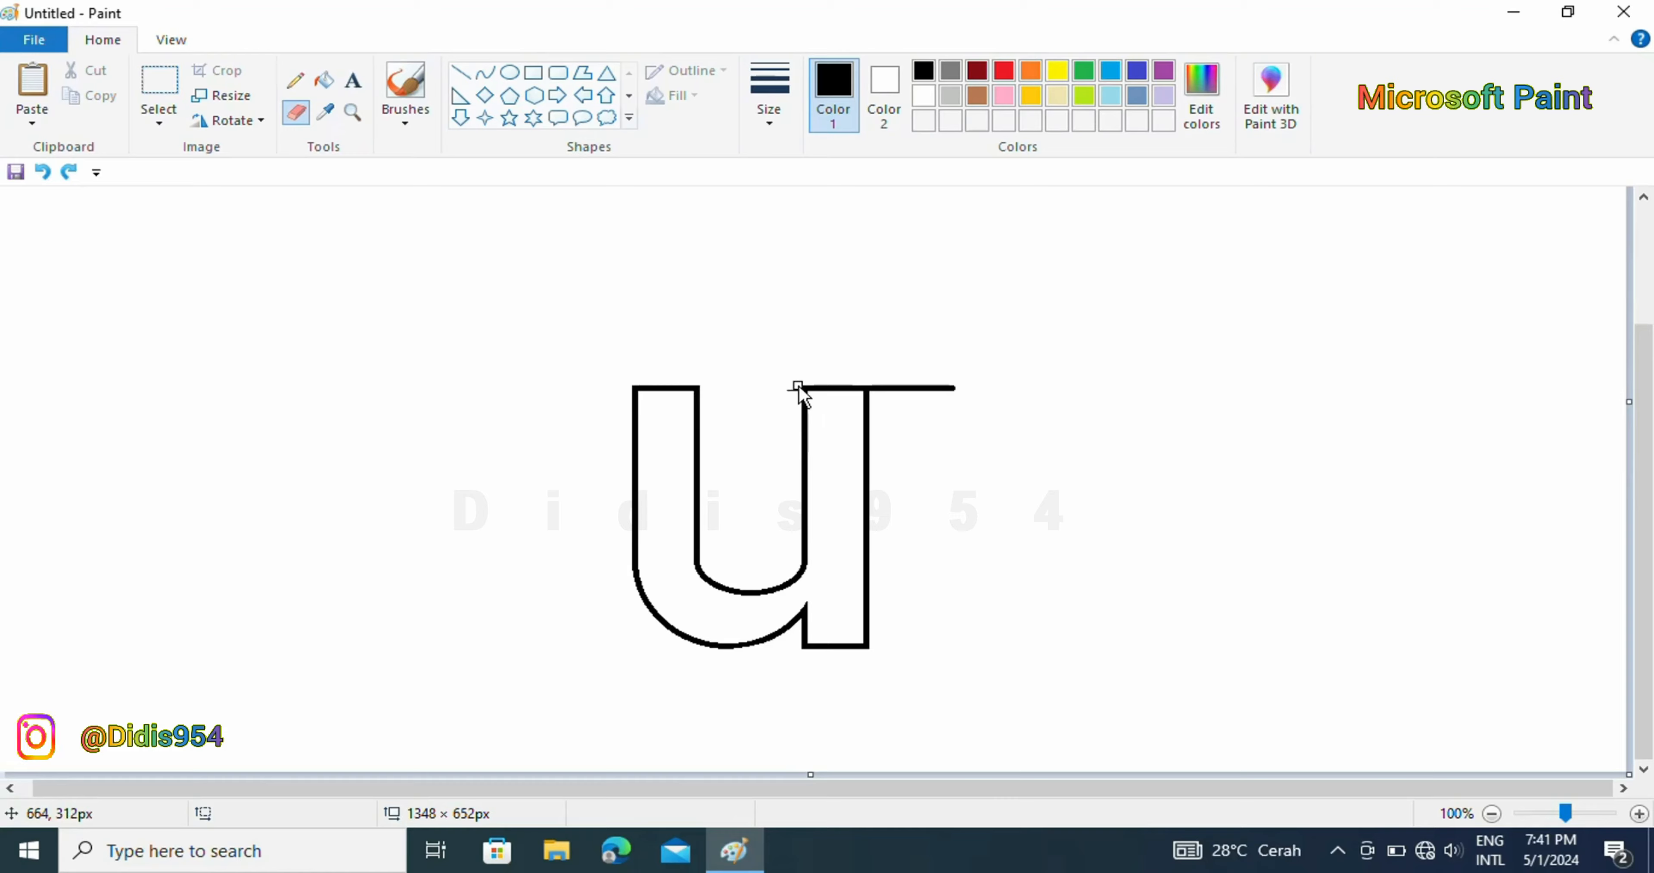
pyautogui.click(43, 172)
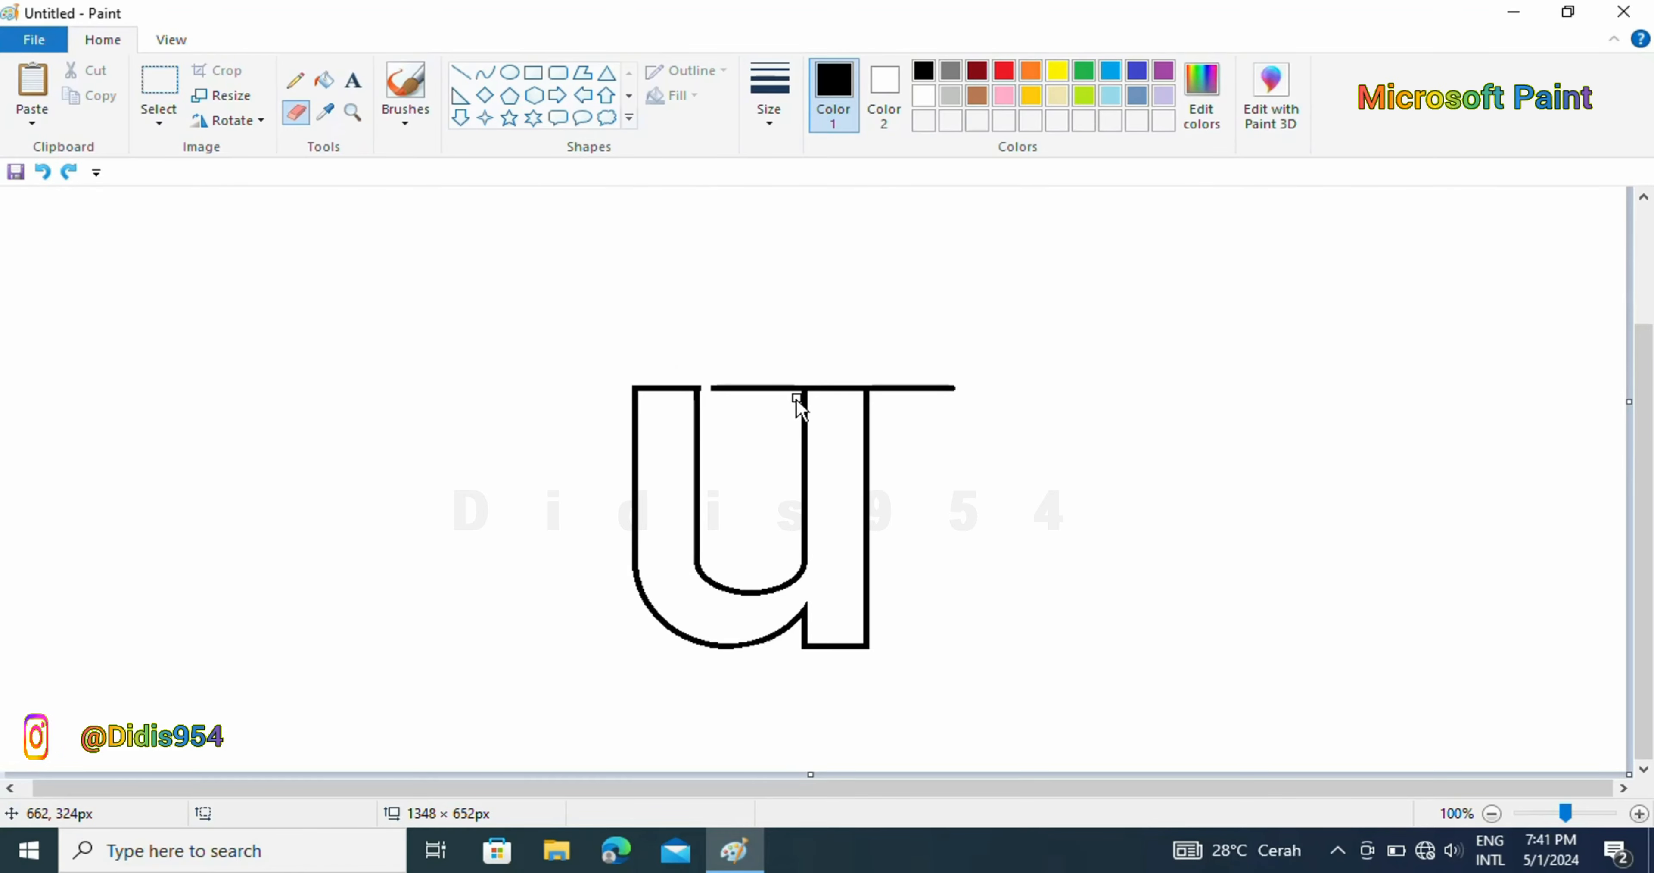
pyautogui.moveTo(784, 387); pyautogui.dragTo(713, 388)
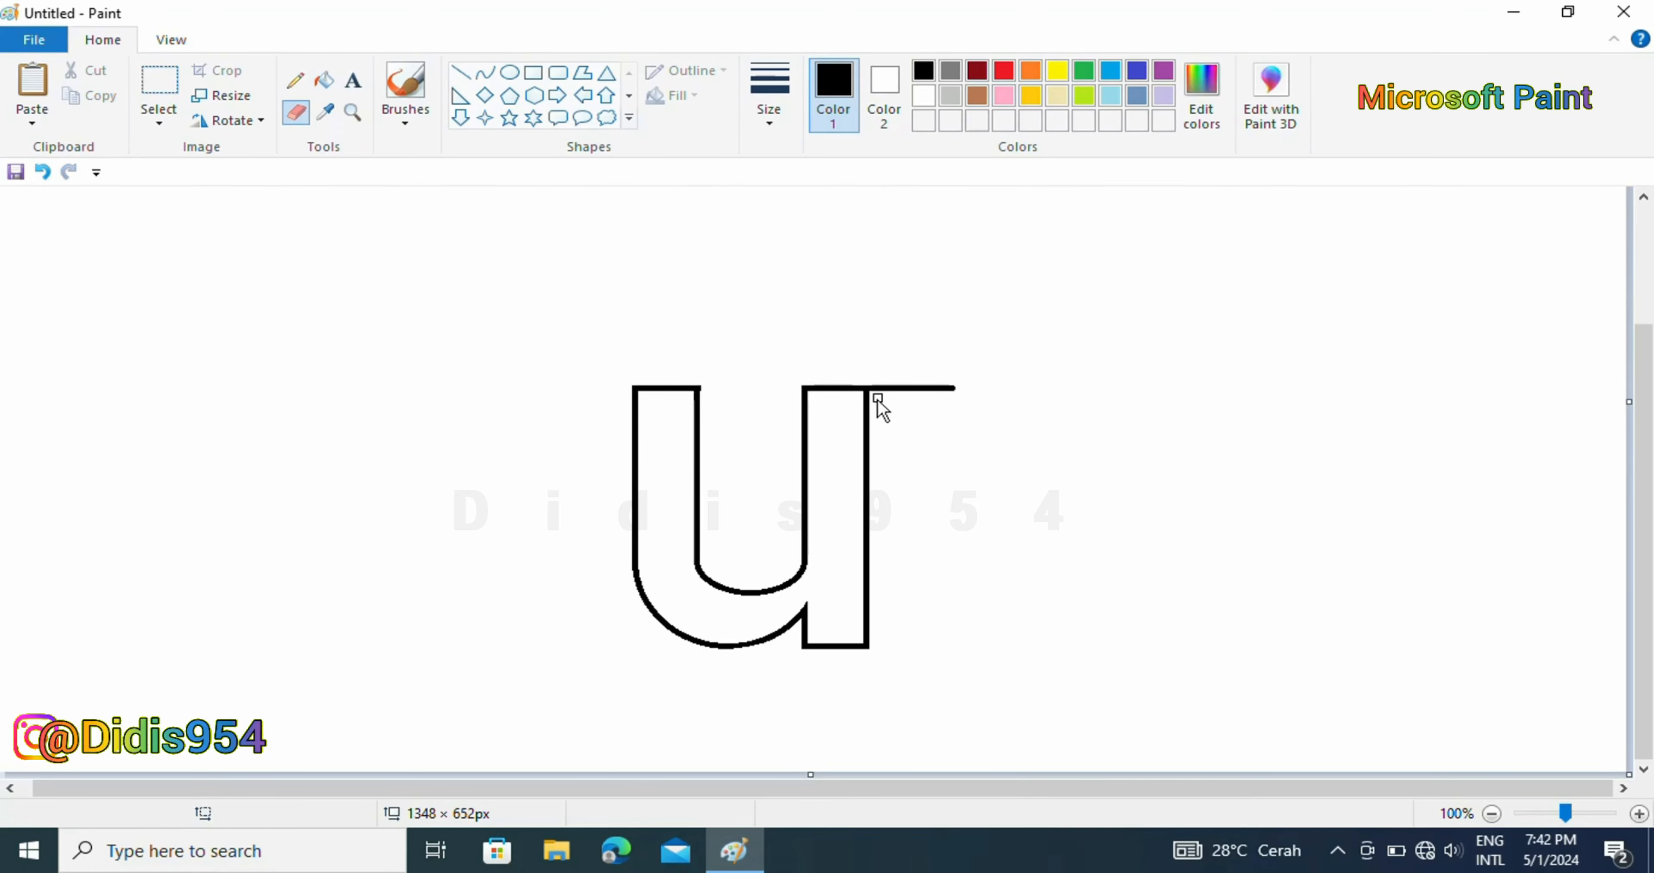
pyautogui.moveTo(873, 402)
pyautogui.mouseDown()
pyautogui.moveTo(919, 369)
pyautogui.moveTo(979, 376)
pyautogui.mouseUp()
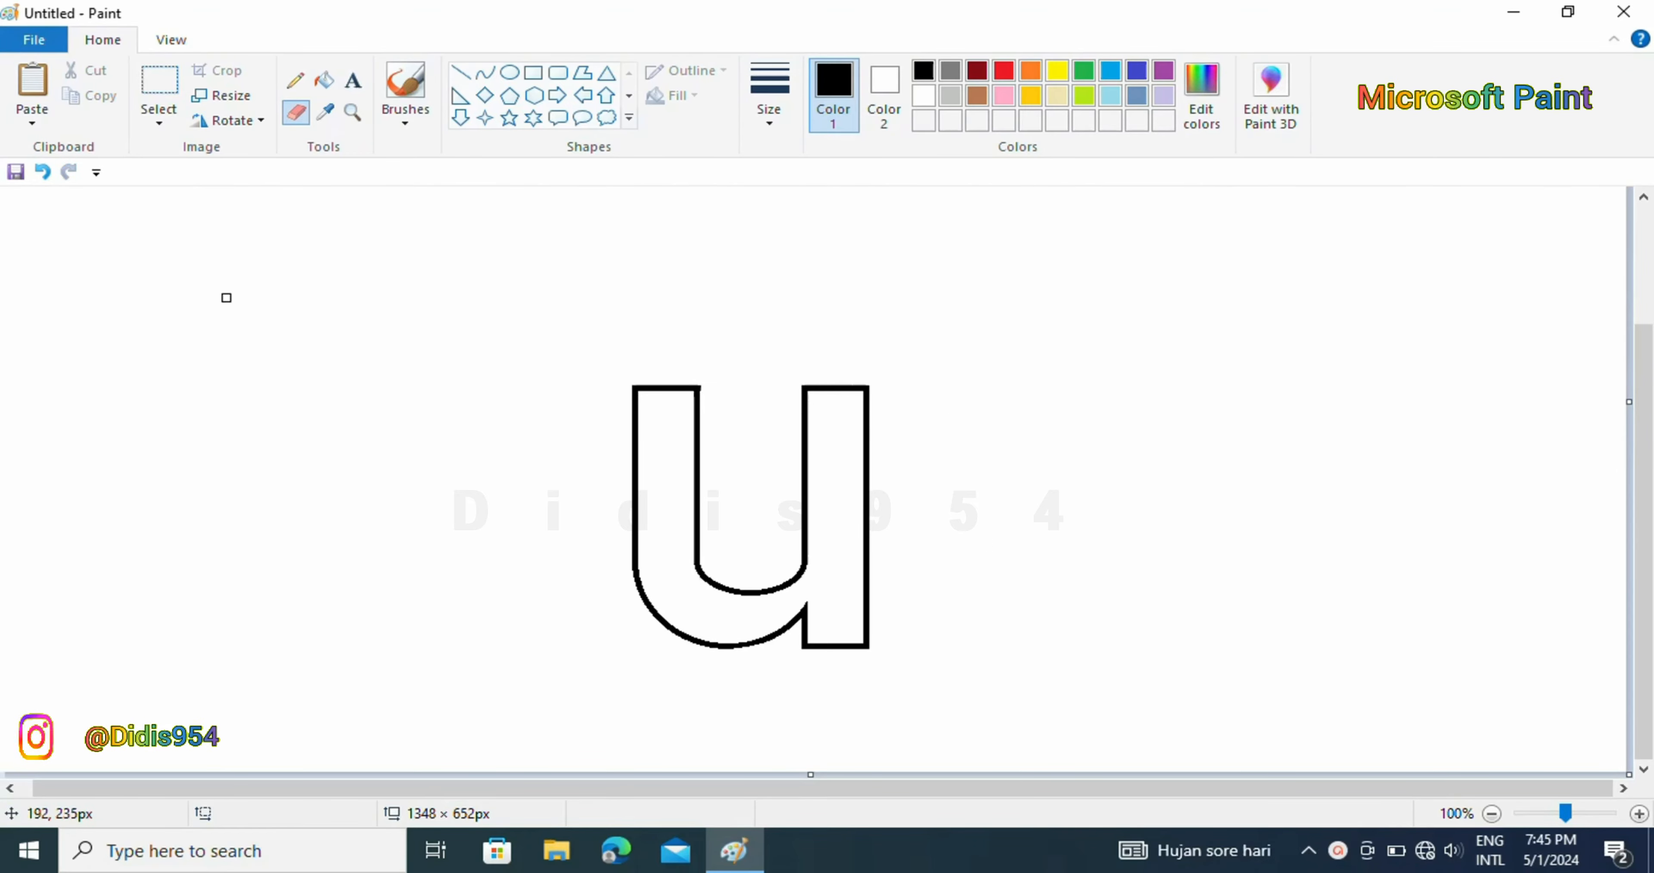
# - Select the whole u and shift it slightly to the right and up on the canvas
pyautogui.click(158, 96)
pyautogui.moveTo(582, 355); pyautogui.dragTo(950, 689)
pyautogui.moveTo(899, 642); pyautogui.dragTo(971, 629)
pyautogui.click(596, 343)
# - Copy the u and place the duplicate over the original, offset slightly up and to the left
pyautogui.rightClick(886, 541)
pyautogui.click(931, 583)
pyautogui.click(579, 562)
pyautogui.rightClick(579, 562)
pyautogui.click(629, 630)
pyautogui.moveTo(187, 390); pyautogui.dragTo(843, 527)
pyautogui.click(1215, 609)
# - Zoom in to 200% and erase the rear u's top edges where they cross the front u's stems
pyautogui.click(1639, 813)
pyautogui.click(296, 113)
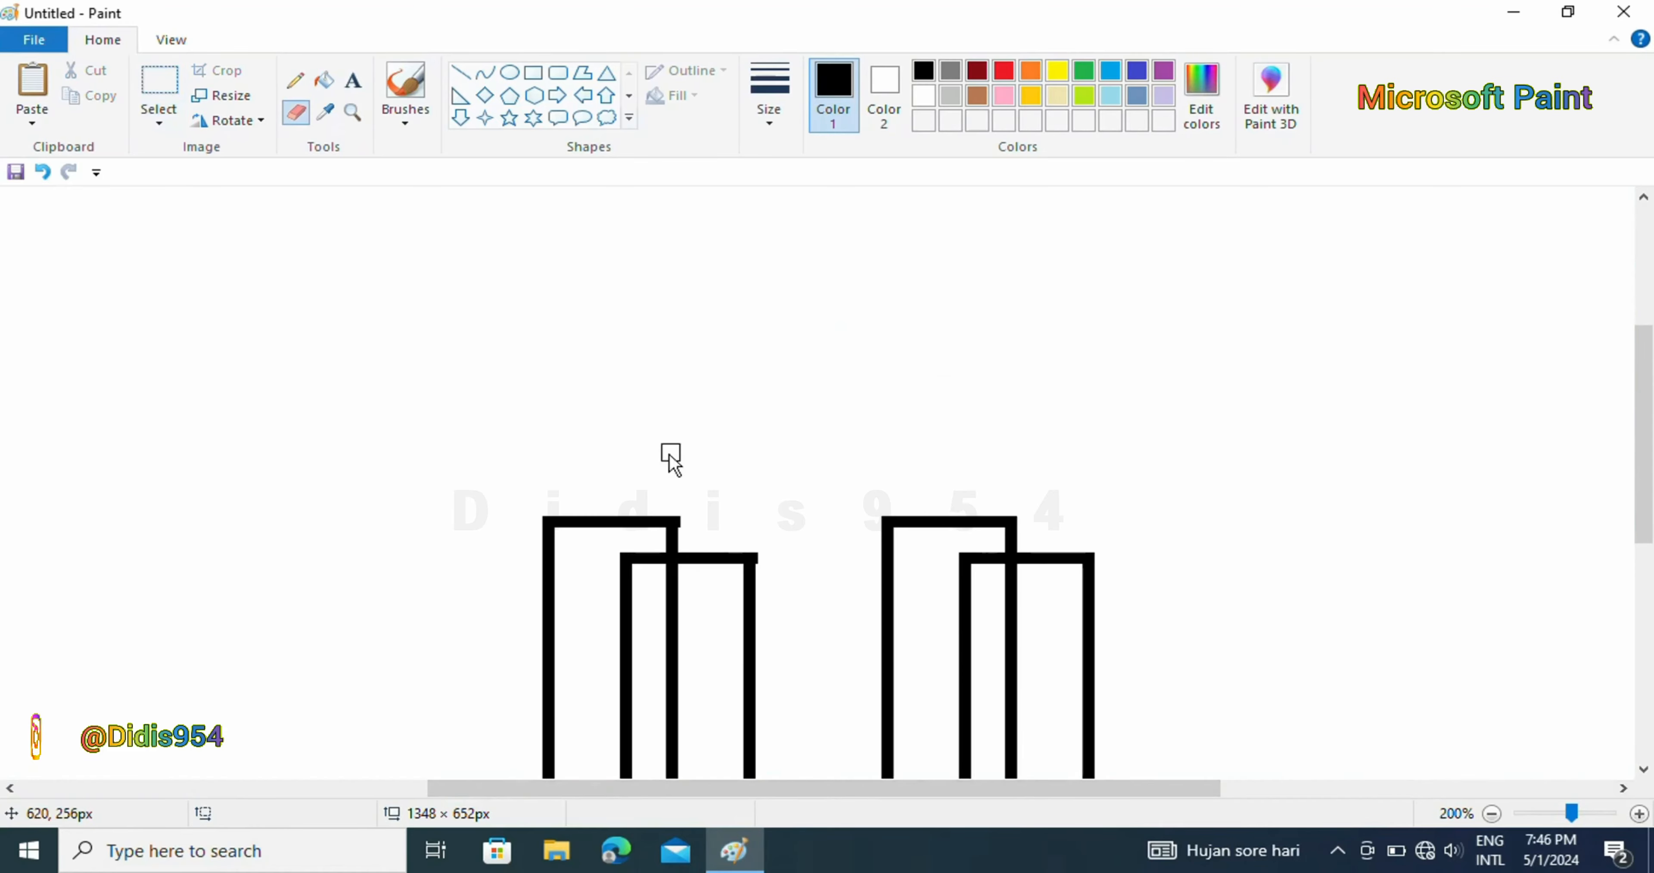
pyautogui.click(764, 559)
pyautogui.moveTo(651, 565); pyautogui.dragTo(656, 560)
pyautogui.moveTo(986, 564); pyautogui.dragTo(993, 560)
# - Erase the rear u's inner curve where it crosses the front u, undoing a stray eraser stroke
pyautogui.click(1643, 769)
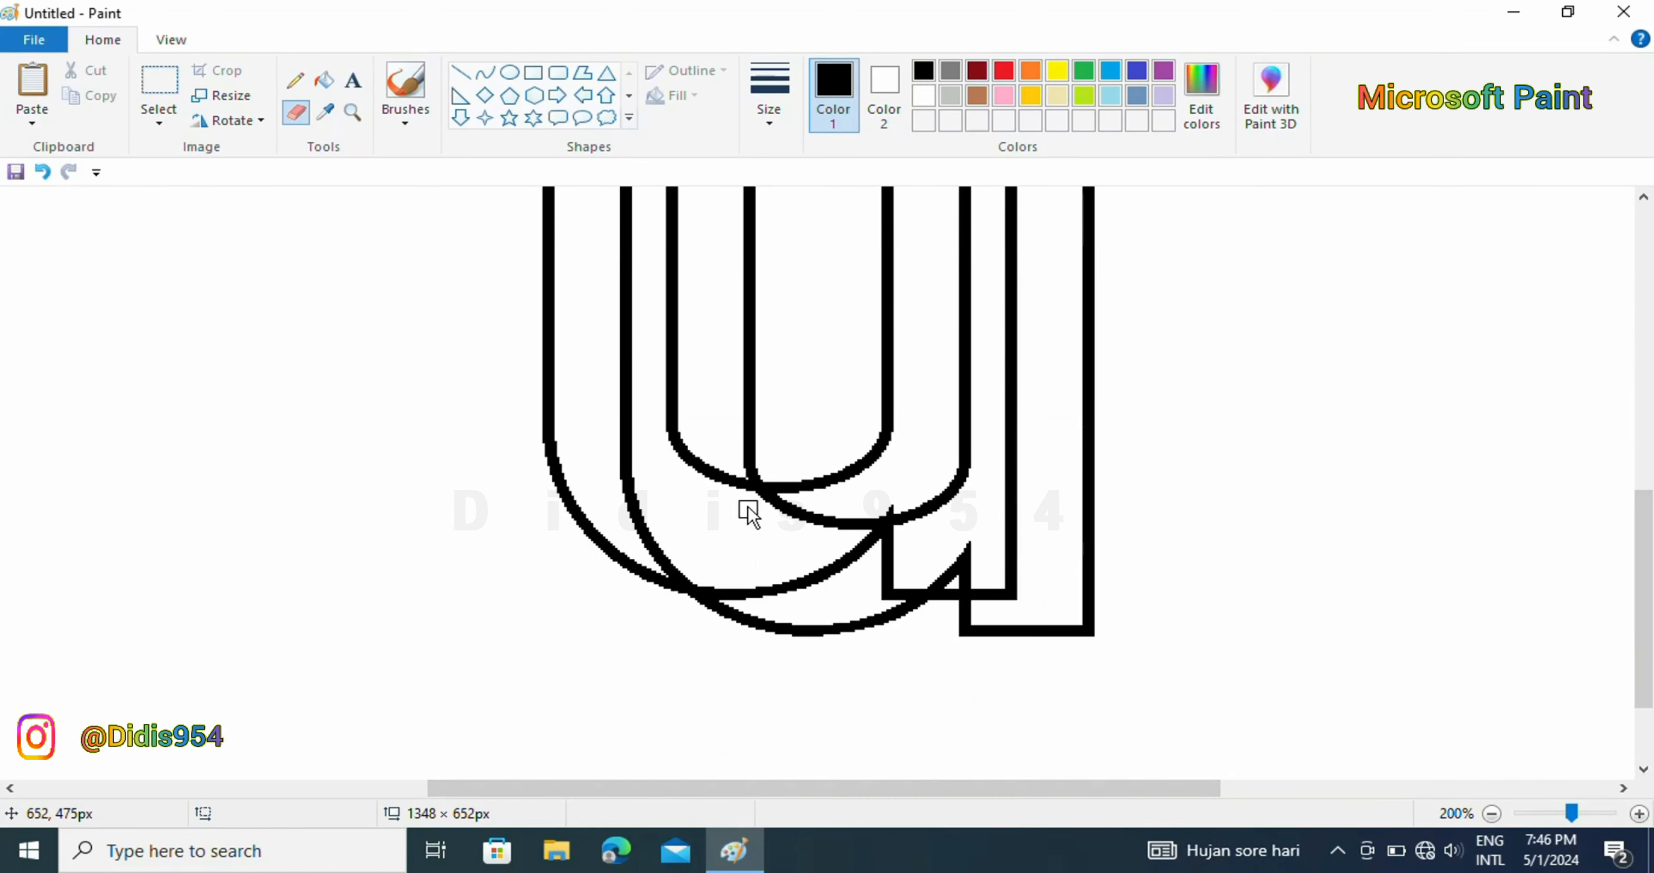
pyautogui.moveTo(748, 511); pyautogui.dragTo(779, 525)
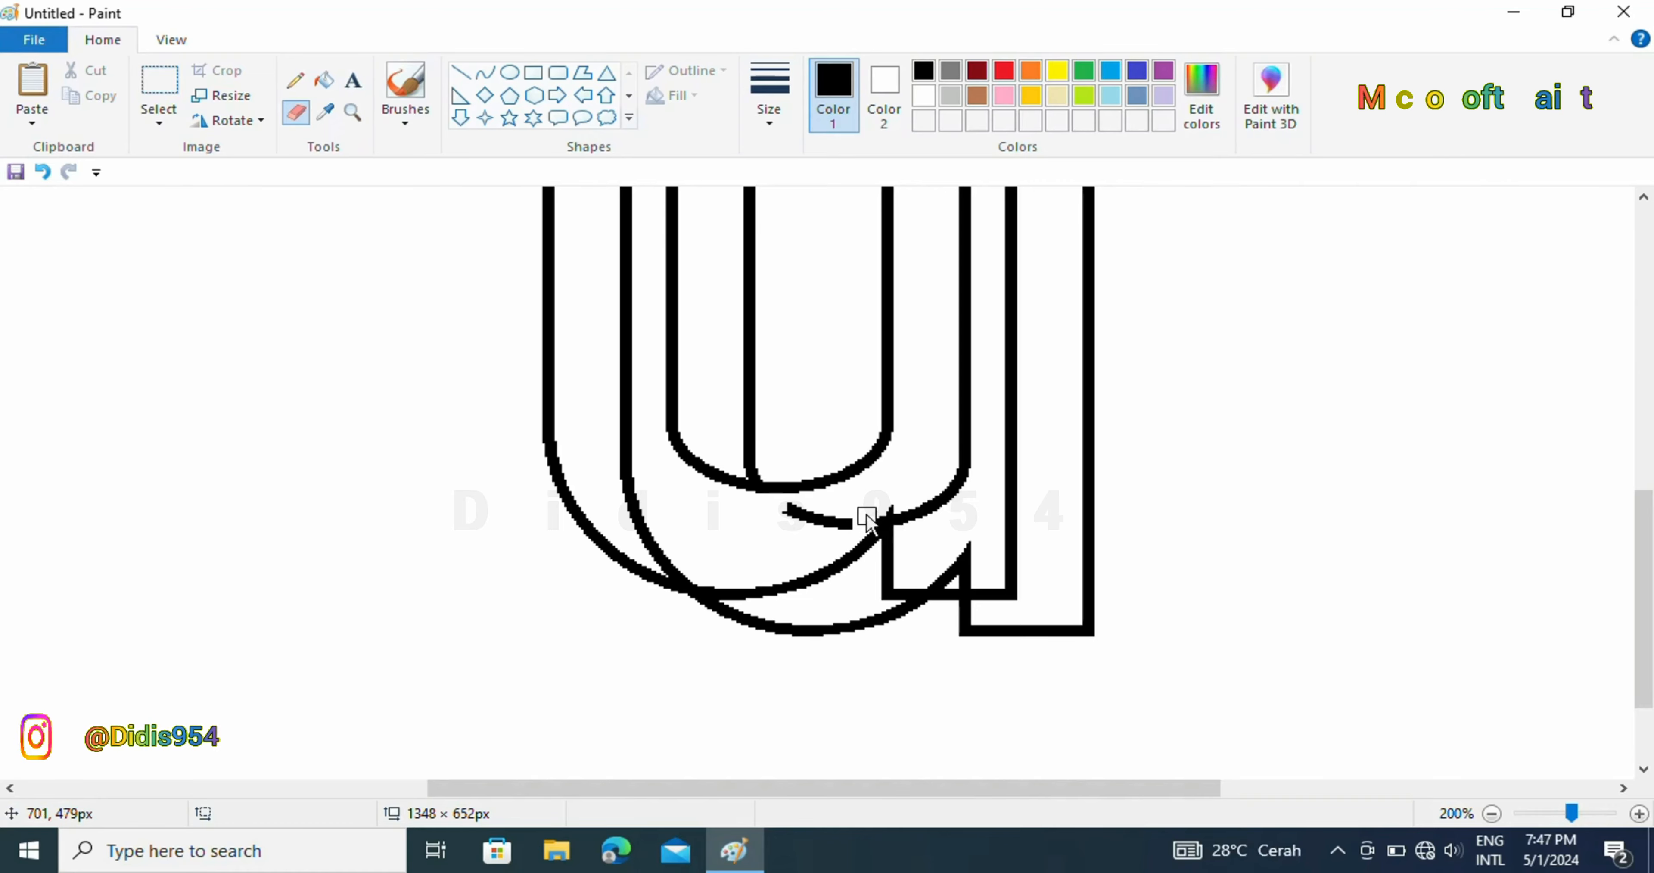
pyautogui.click(42, 172)
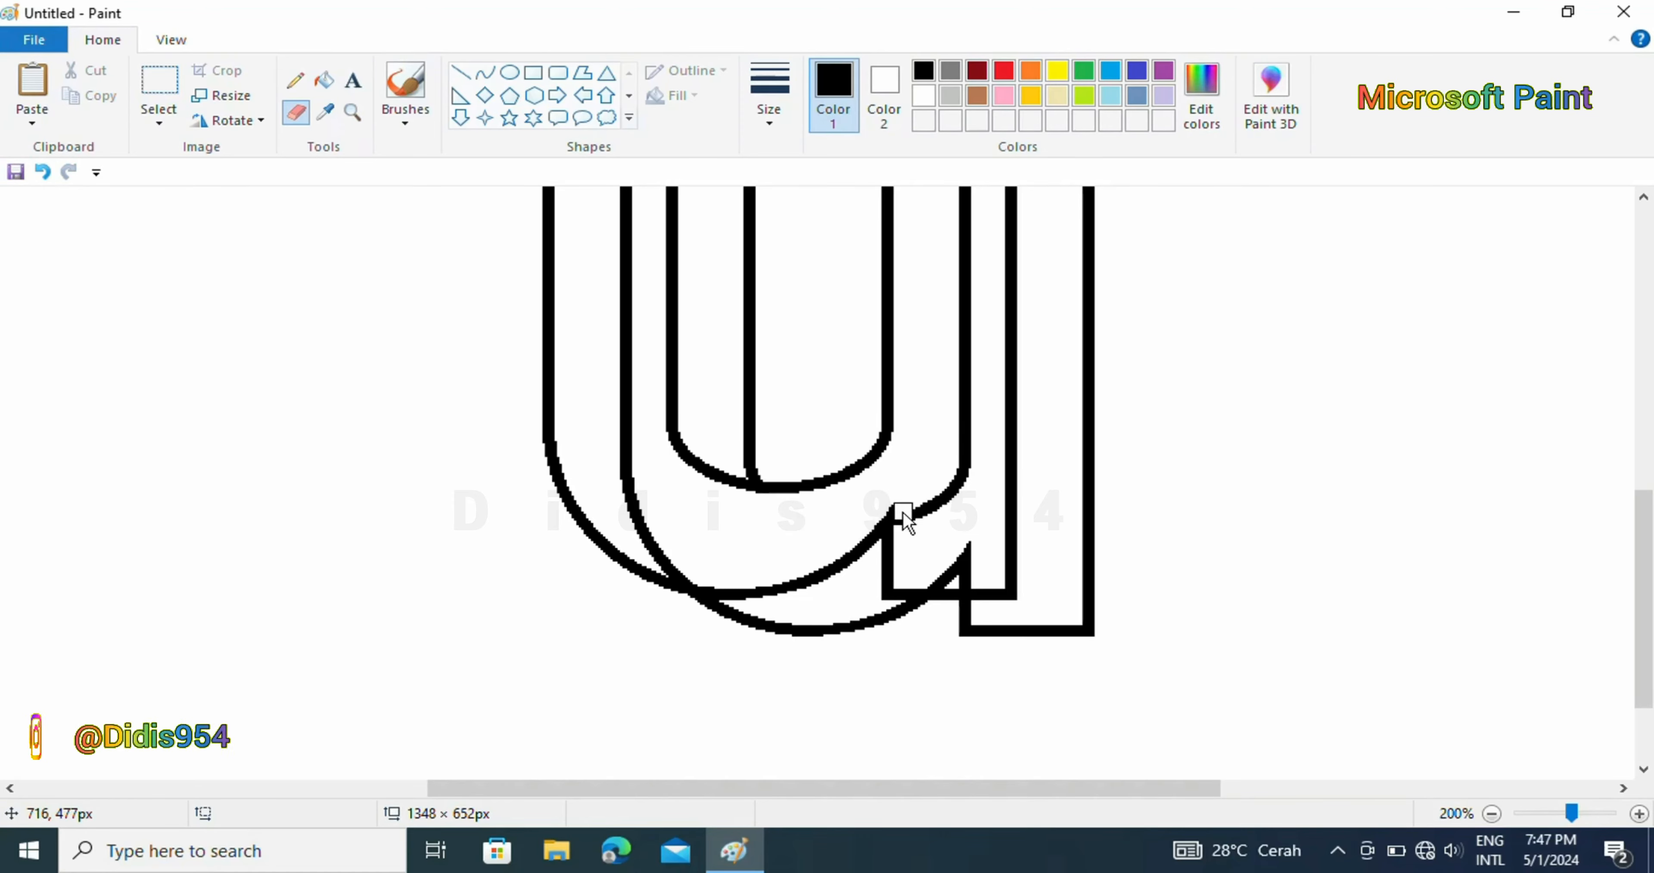
pyautogui.moveTo(903, 514); pyautogui.dragTo(918, 512)
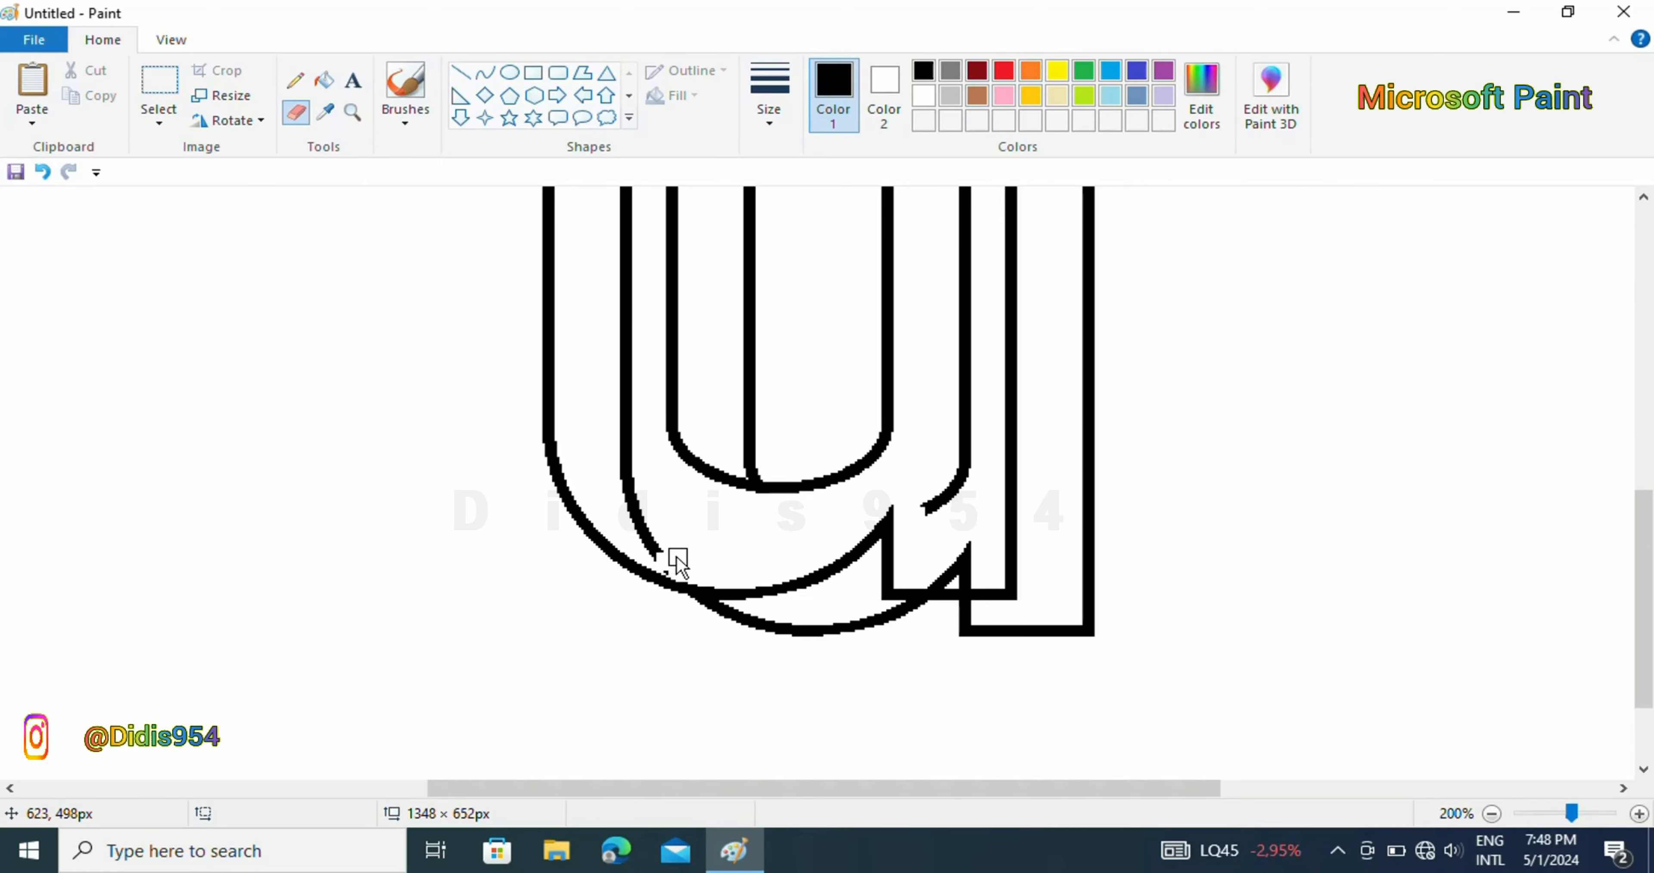
# - Fill the rear u's remaining stem lines inside the front u with white to hide them
pyautogui.click(324, 81)
pyautogui.click(924, 96)
pyautogui.click(626, 334)
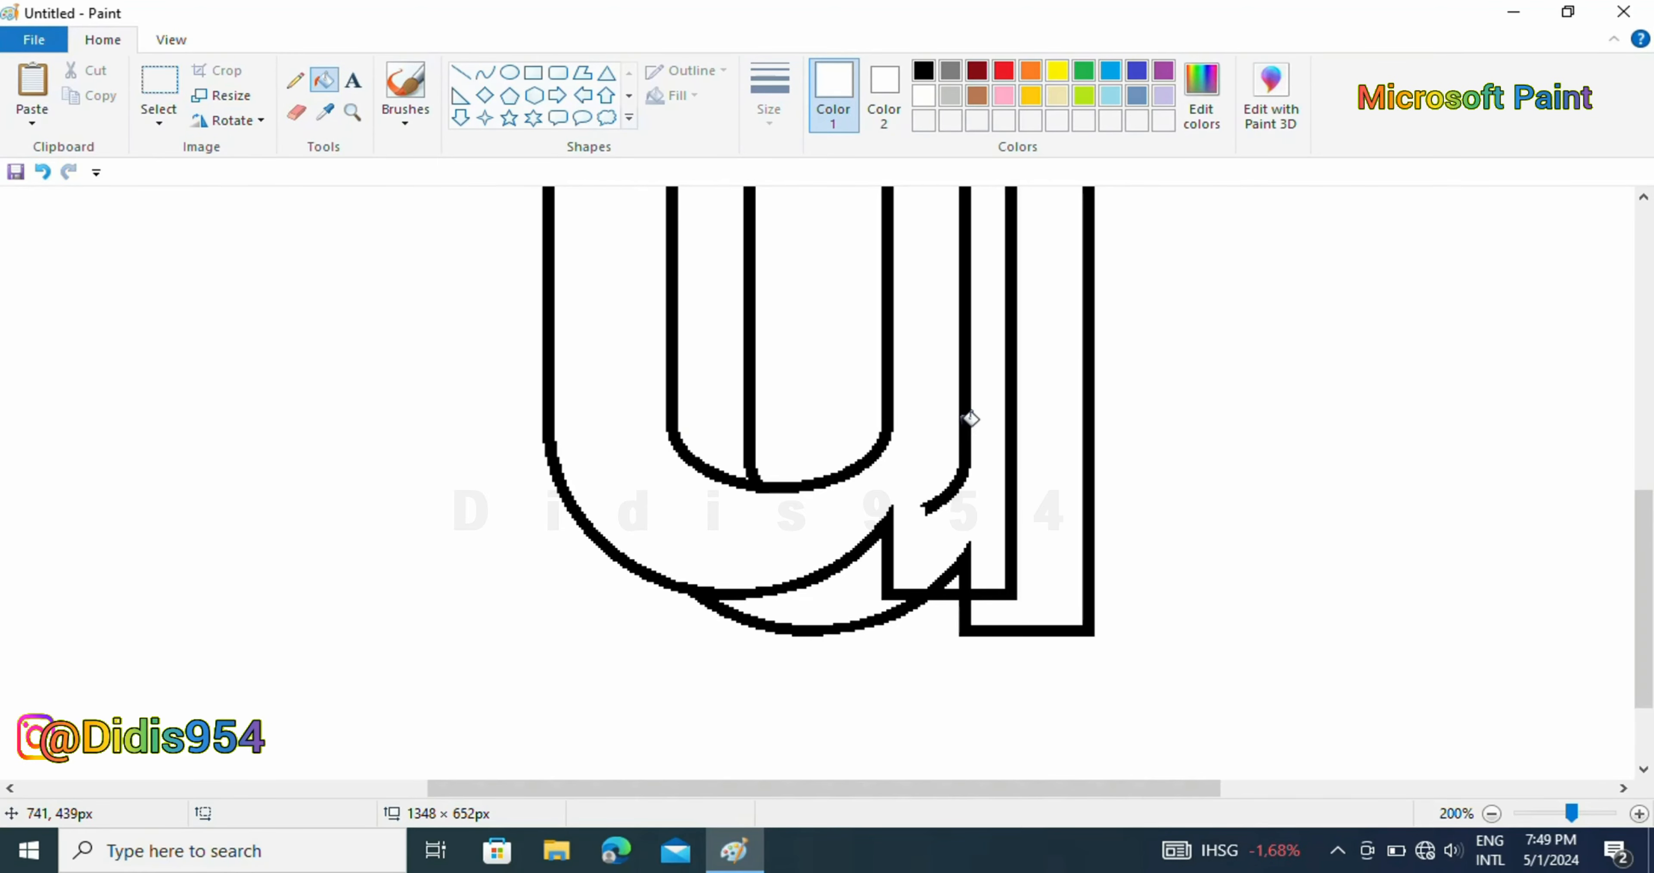
pyautogui.click(965, 425)
# - Erase the leftover part of the rear u's outer curve inside the front u's right foot
pyautogui.click(297, 113)
pyautogui.moveTo(935, 574)
pyautogui.mouseDown()
pyautogui.moveTo(964, 561)
pyautogui.moveTo(951, 570)
pyautogui.mouseUp()
pyautogui.click(1492, 812)
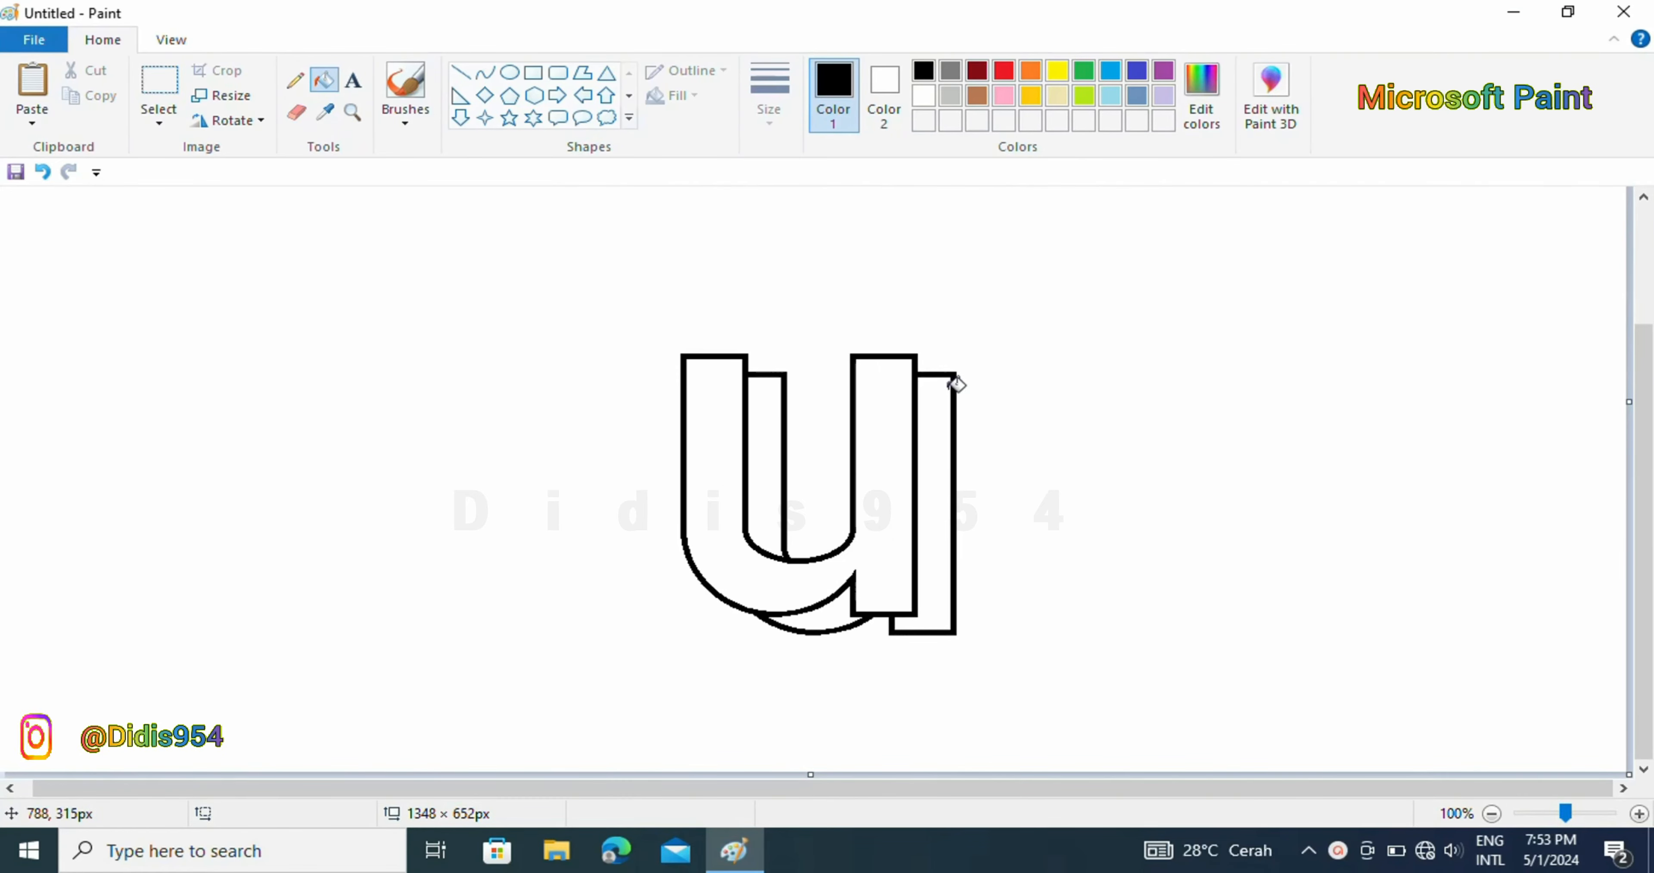
# - Fill the rear u's visible areas beside both stems and below the curve with black as a shadow
pyautogui.click(951, 385)
pyautogui.click(849, 598)
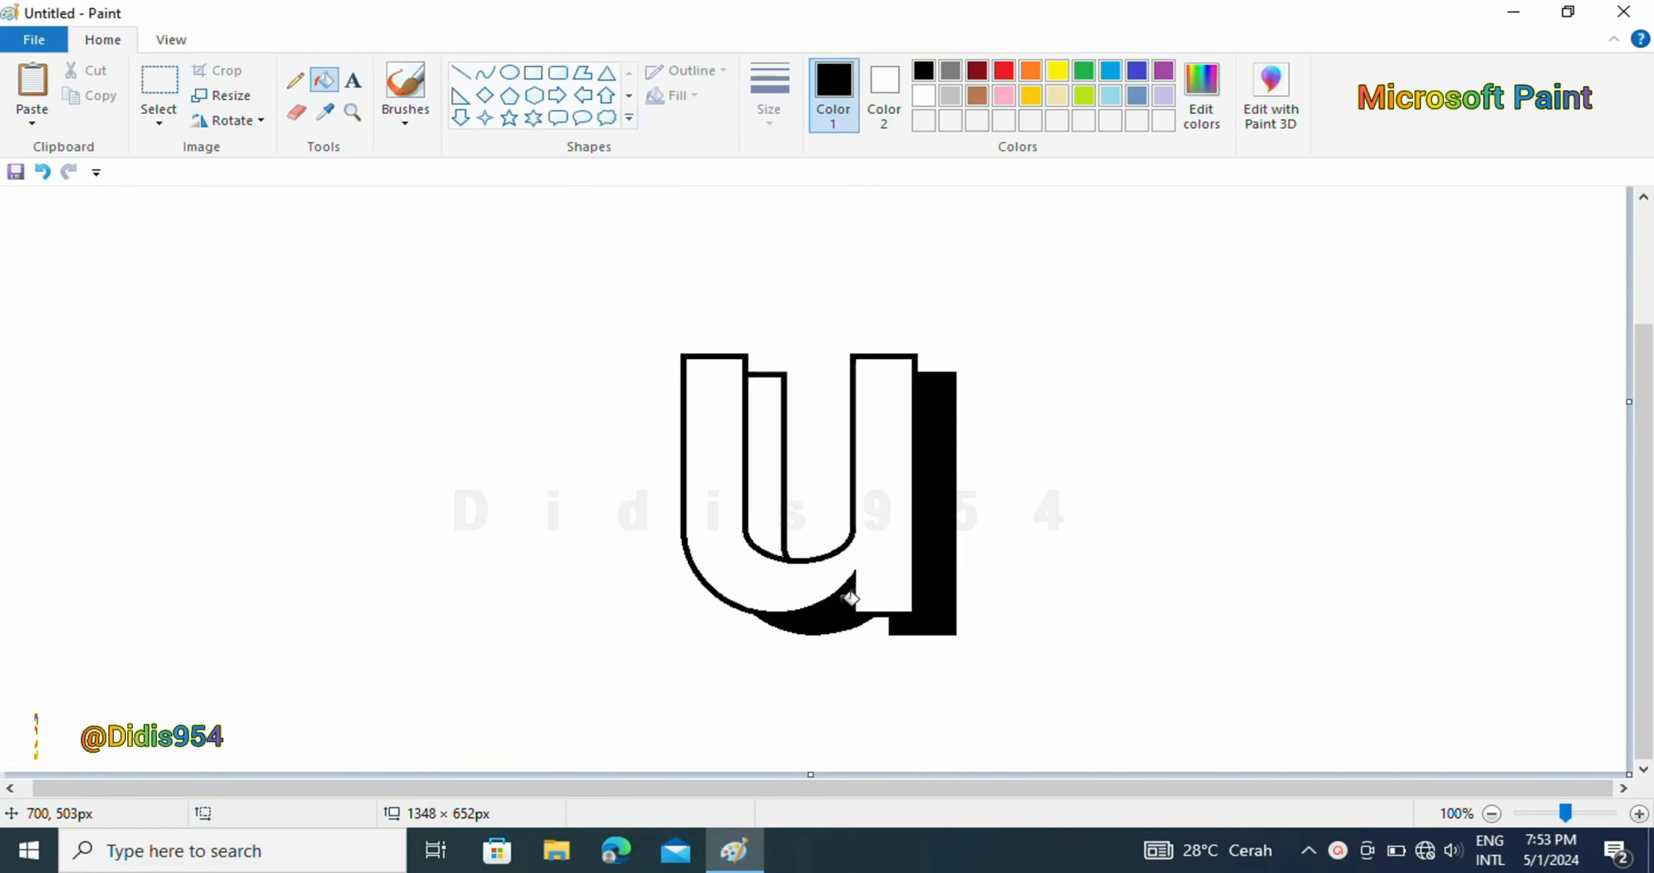
pyautogui.click(781, 509)
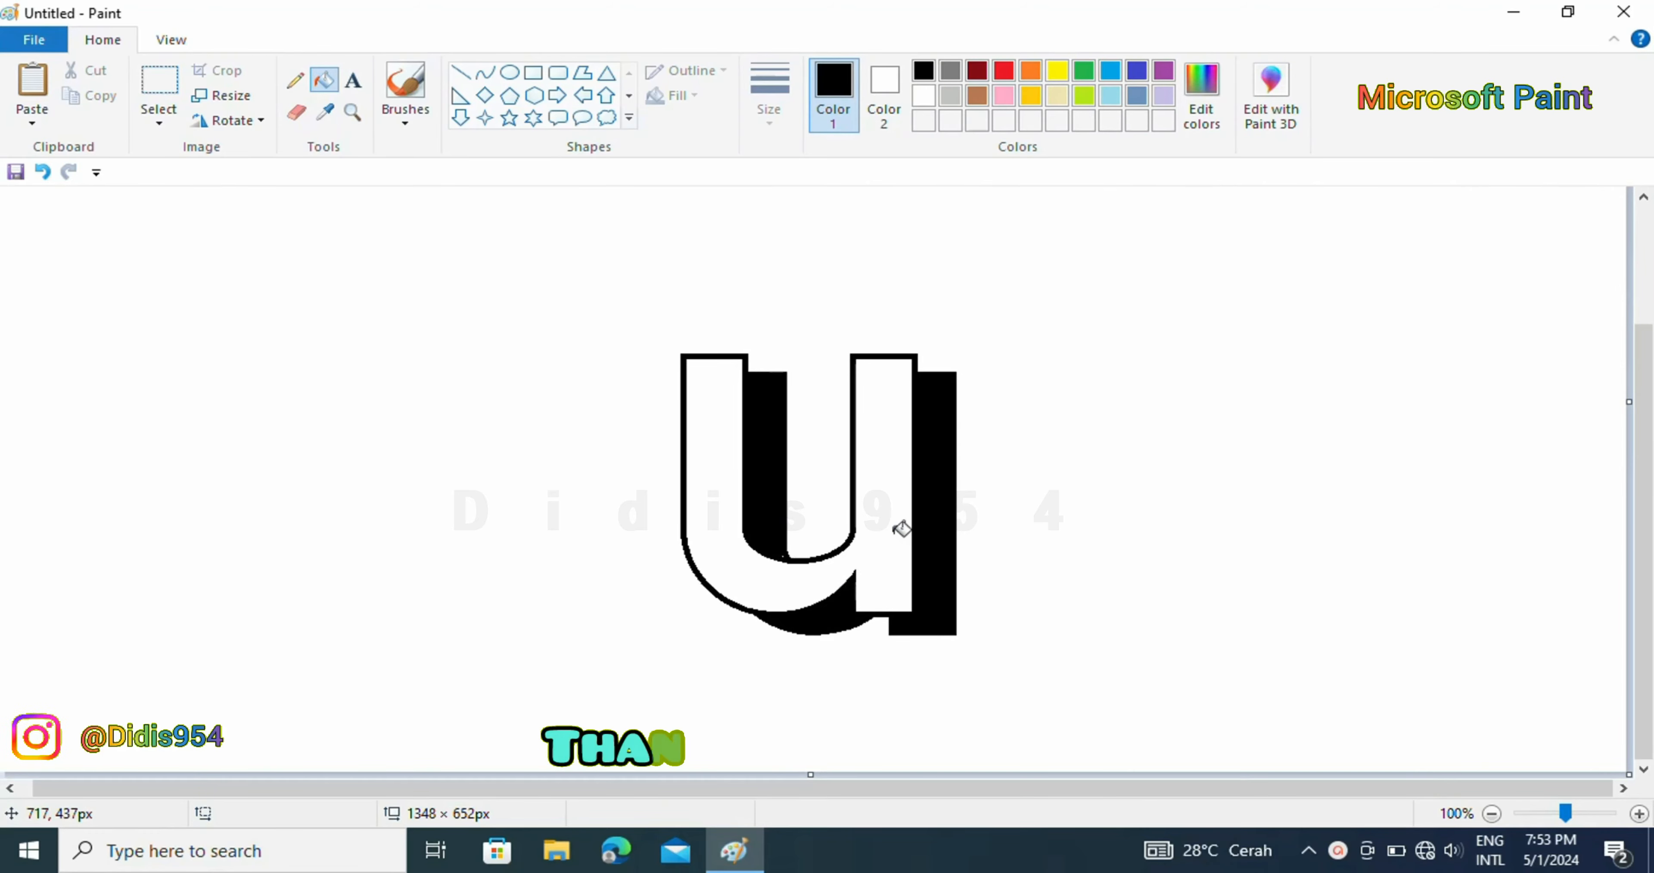